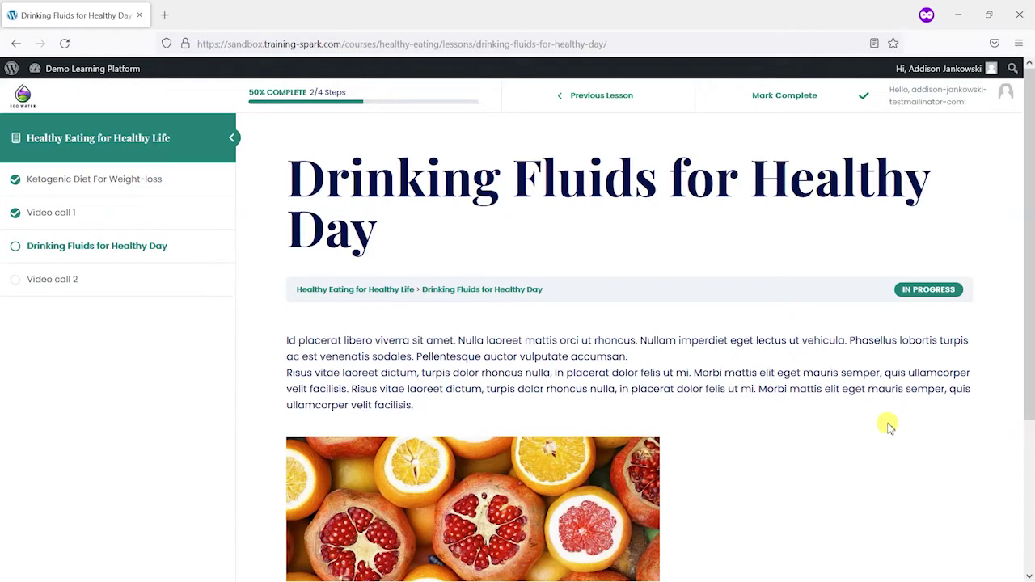
# Step: Review the learner's lesson and the Organization Toolkit for LearnDash product page, and return to the Organizations list
pyautogui.scroll(-3, 881, 420)
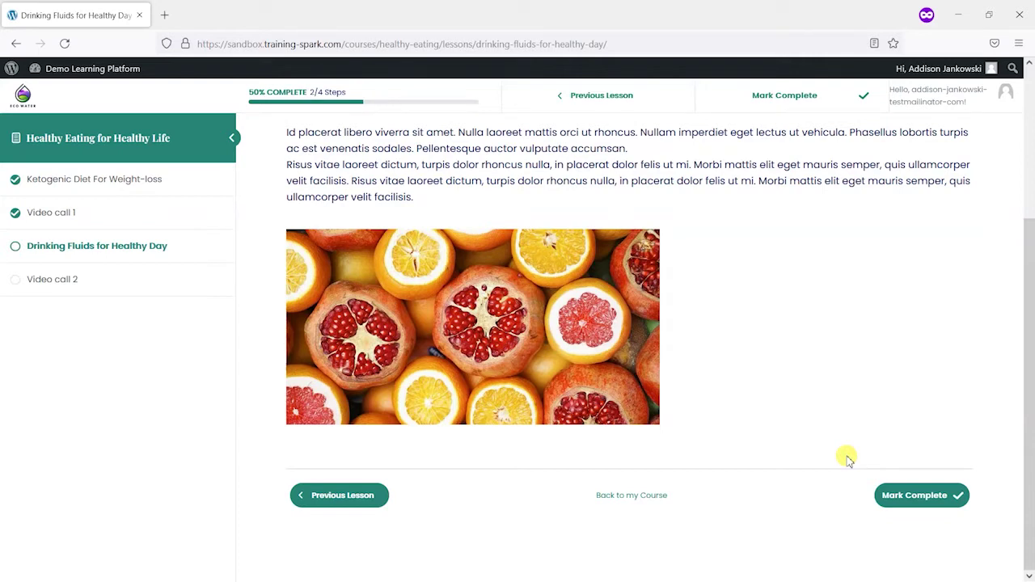
pyautogui.hotkey('alt', 'Tab')
pyautogui.hotkey('alt', 'Tab')
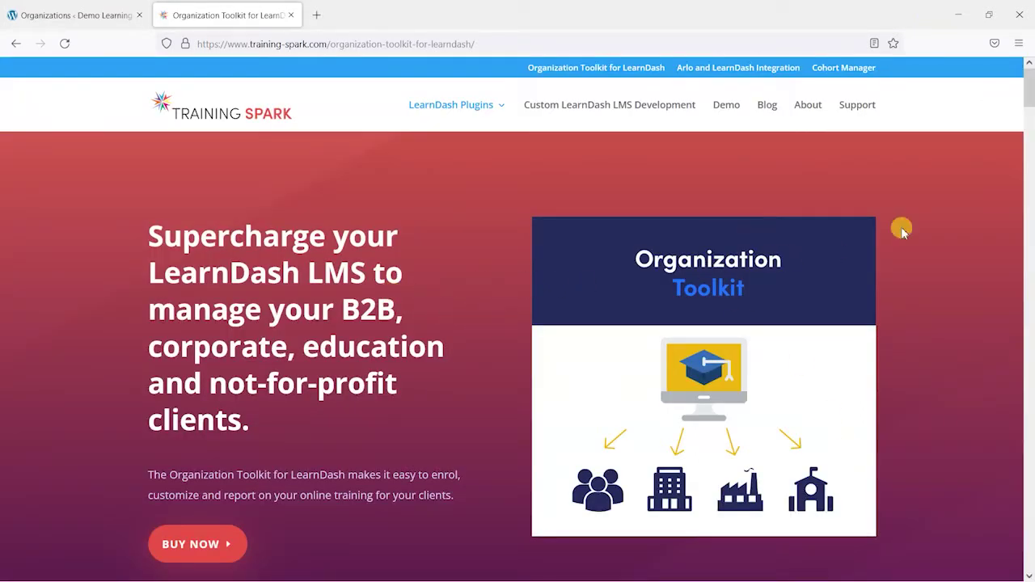
pyautogui.moveTo(1029, 99); pyautogui.dragTo(1028, 164)
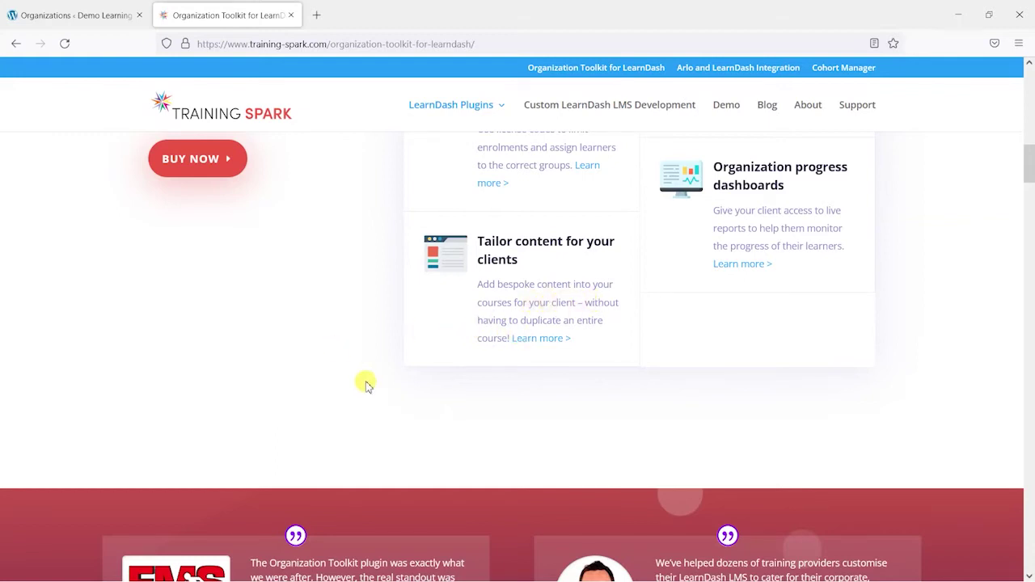
pyautogui.scroll(1, 368, 381)
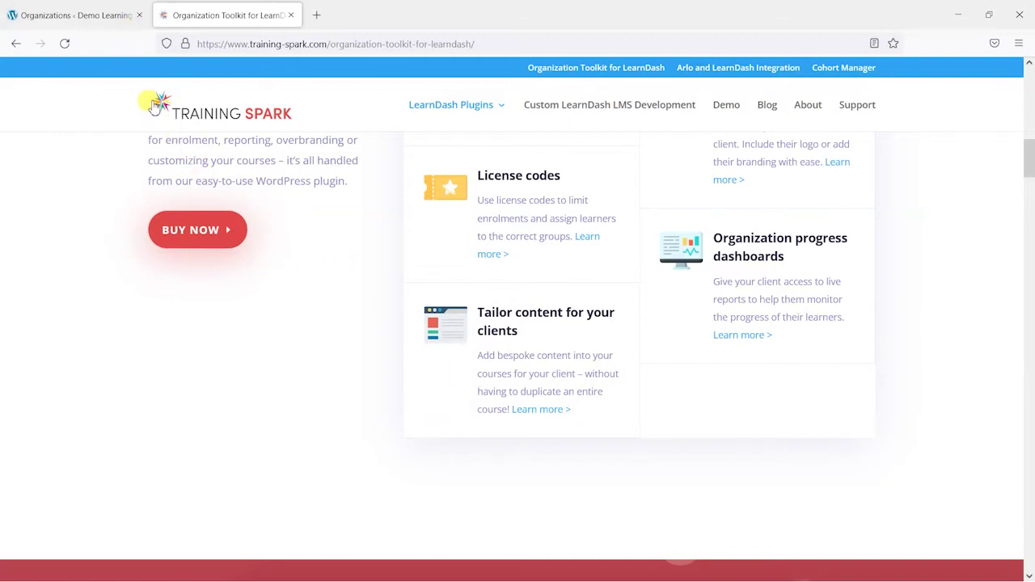
pyautogui.scroll(15, 155, 107)
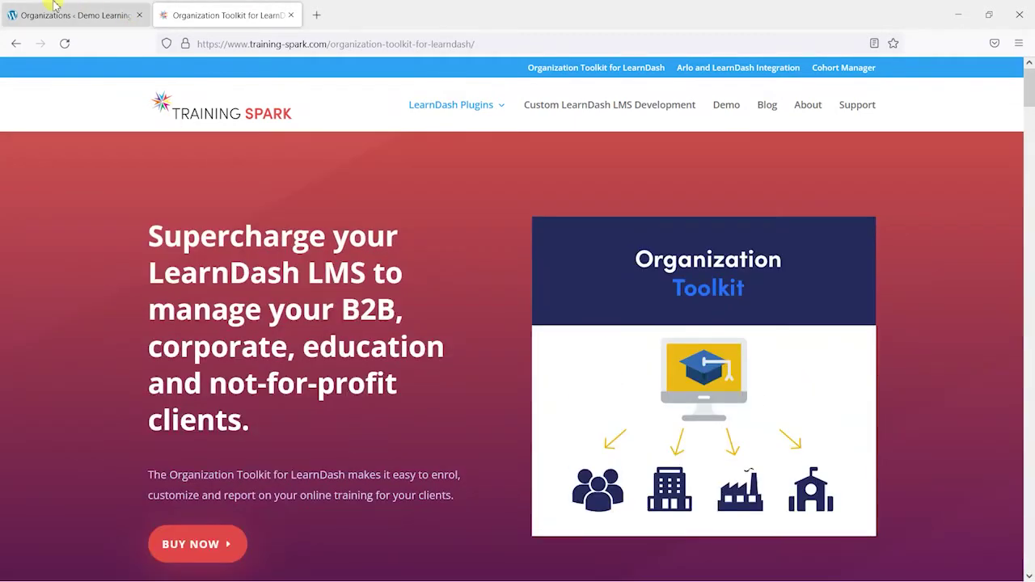
pyautogui.click(55, 6)
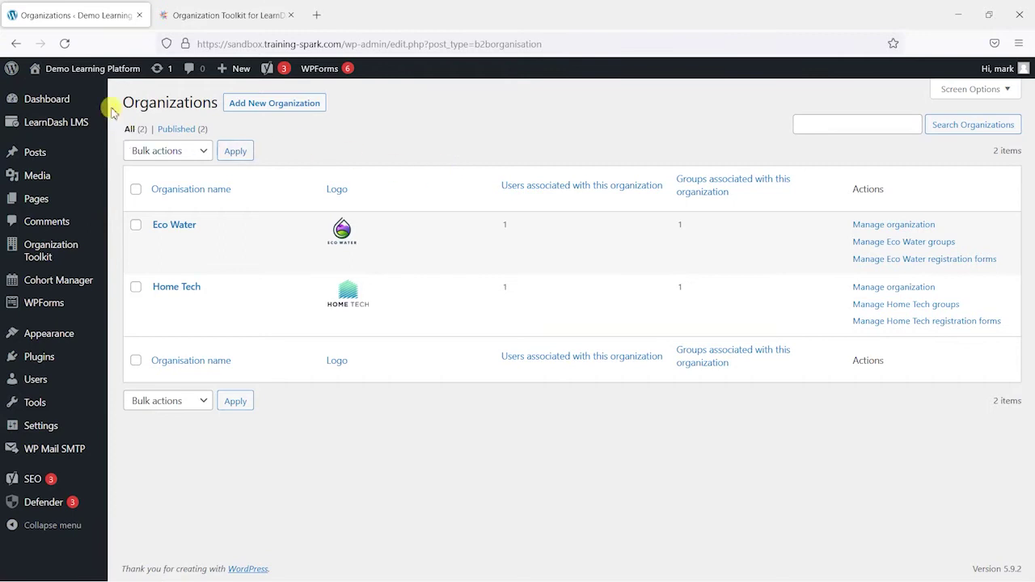
pyautogui.moveTo(50, 288)
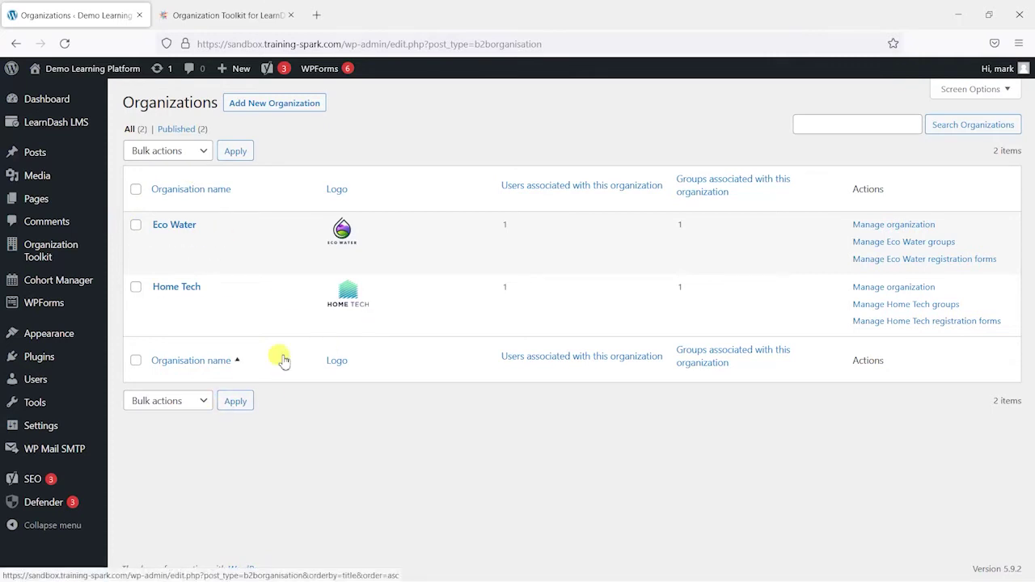
# Step: Switch to the learner's browser window and examine the Drinking Fluids for Healthy Day lesson from heading to end
pyautogui.hotkey('alt', 'Tab')
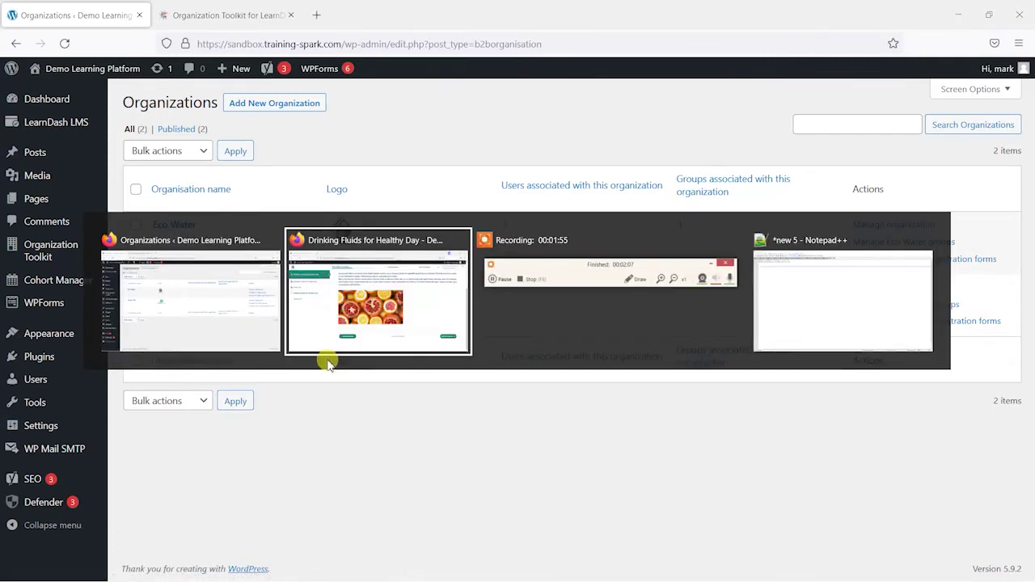
pyautogui.click(372, 304)
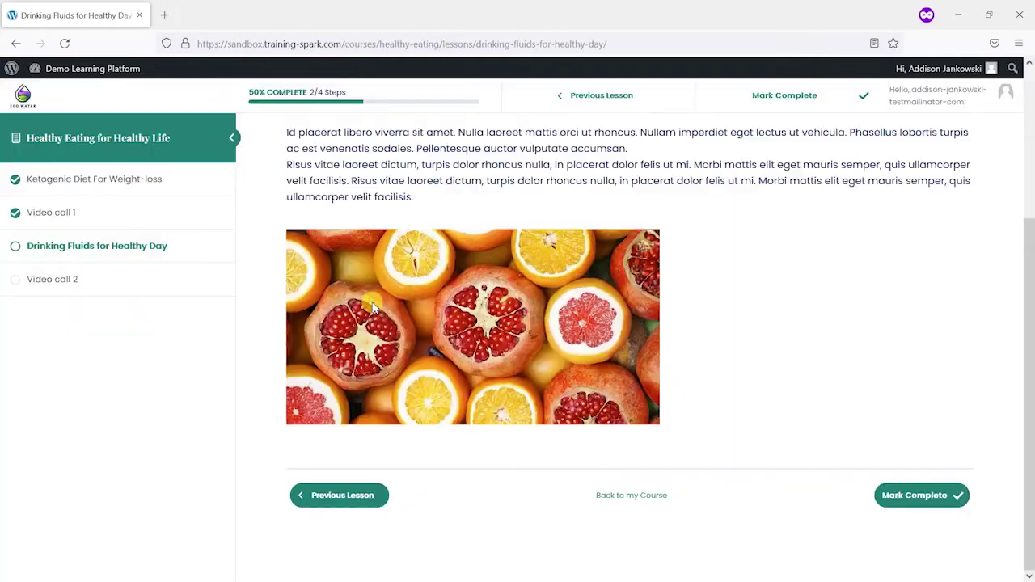
pyautogui.scroll(3, 583, 356)
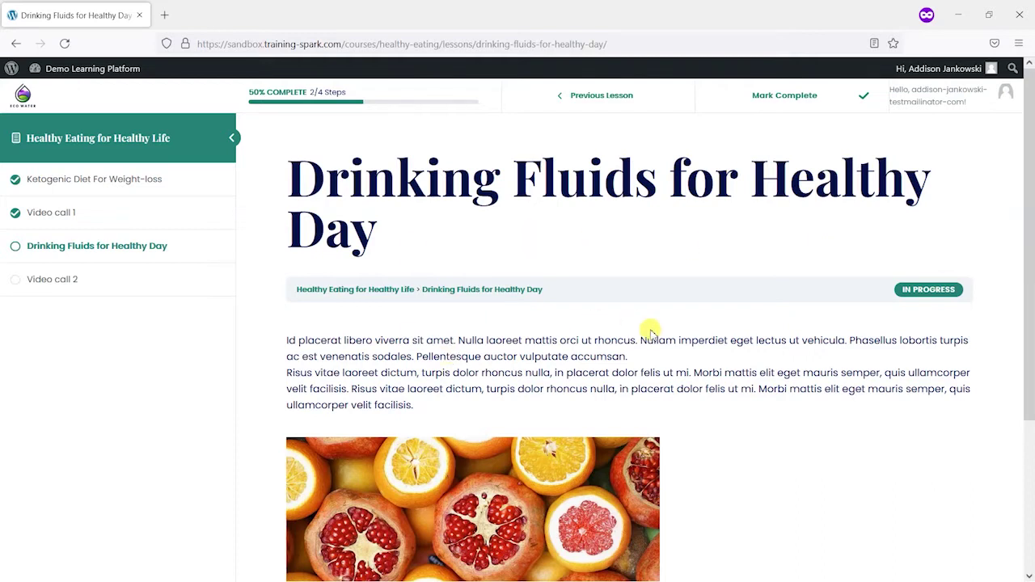
pyautogui.scroll(-3, 659, 336)
pyautogui.scroll(2, 760, 315)
pyautogui.scroll(-2, 777, 331)
pyautogui.scroll(2, 504, 246)
pyautogui.scroll(-2, 342, 250)
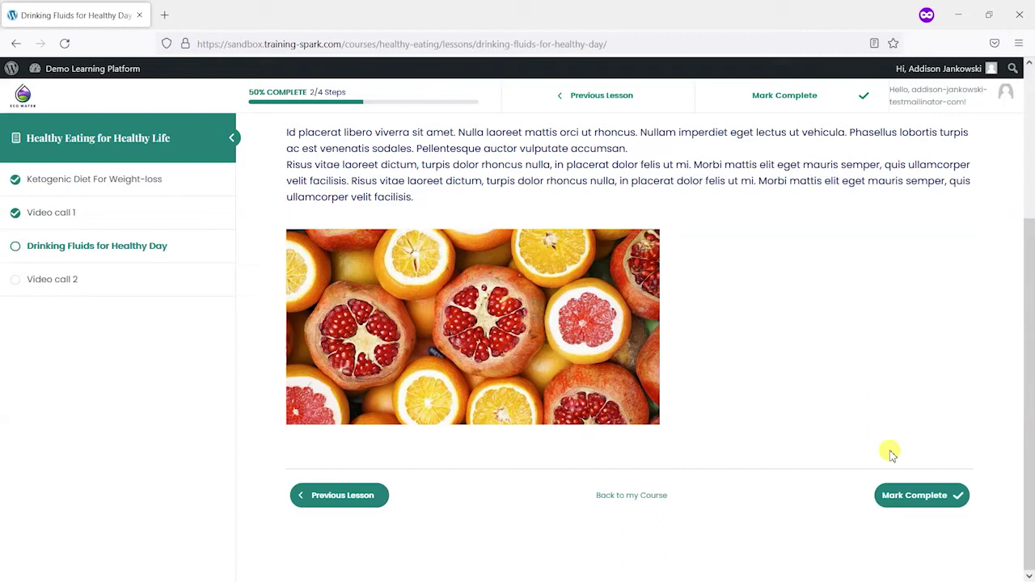
# Step: Switch back to the admin browser window and open the site's All Courses page at the featured courses
pyautogui.hotkey('alt', 'Tab')
pyautogui.click(365, 293)
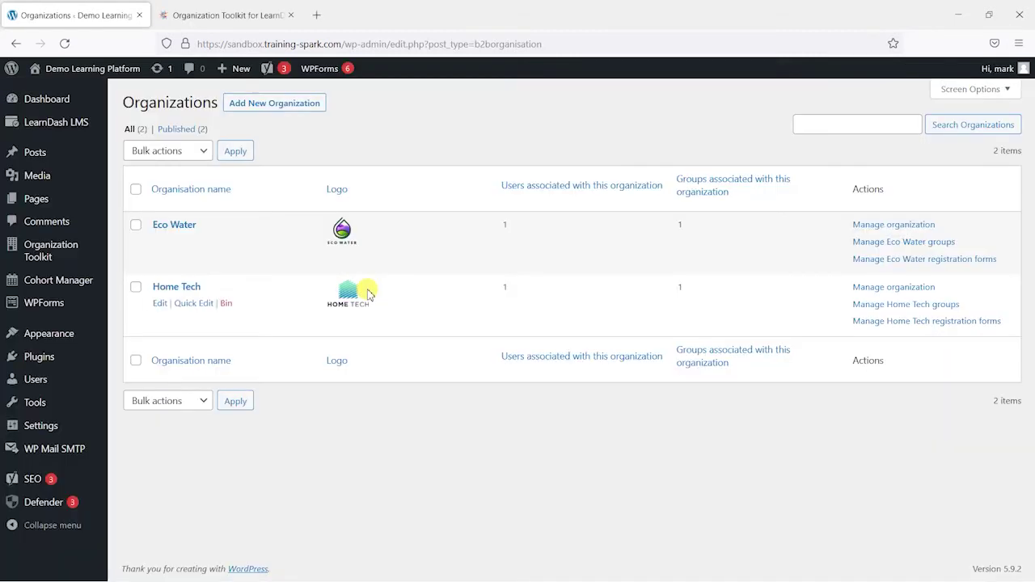
pyautogui.moveTo(38, 68)
pyautogui.click(77, 92)
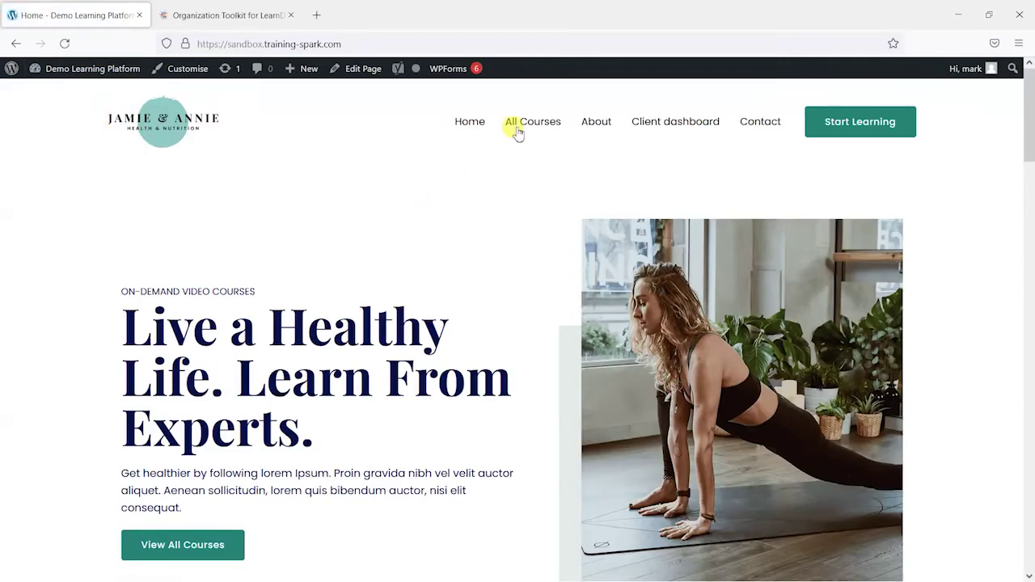
pyautogui.click(530, 127)
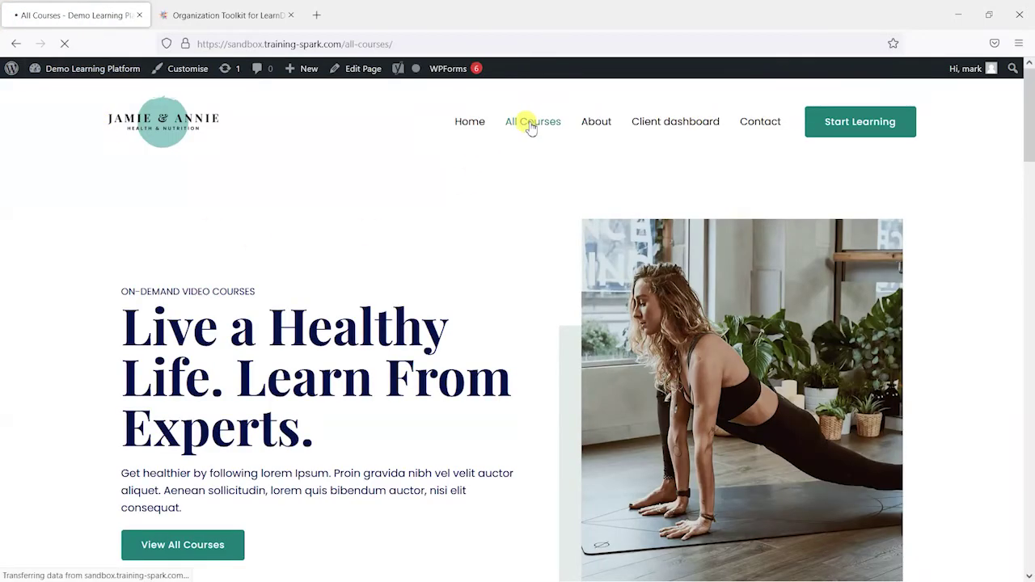
pyautogui.scroll(-4, 645, 275)
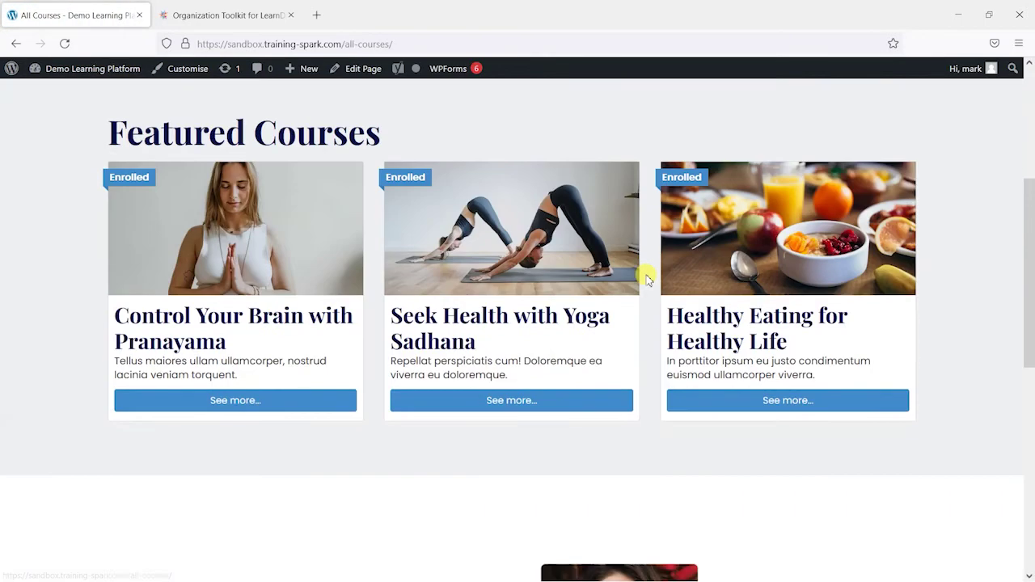
# Step: Open the Healthy Eating for Healthy Life course and view its Drinking Fluids for Healthy Day lesson
pyautogui.click(784, 408)
pyautogui.scroll(-5, 666, 394)
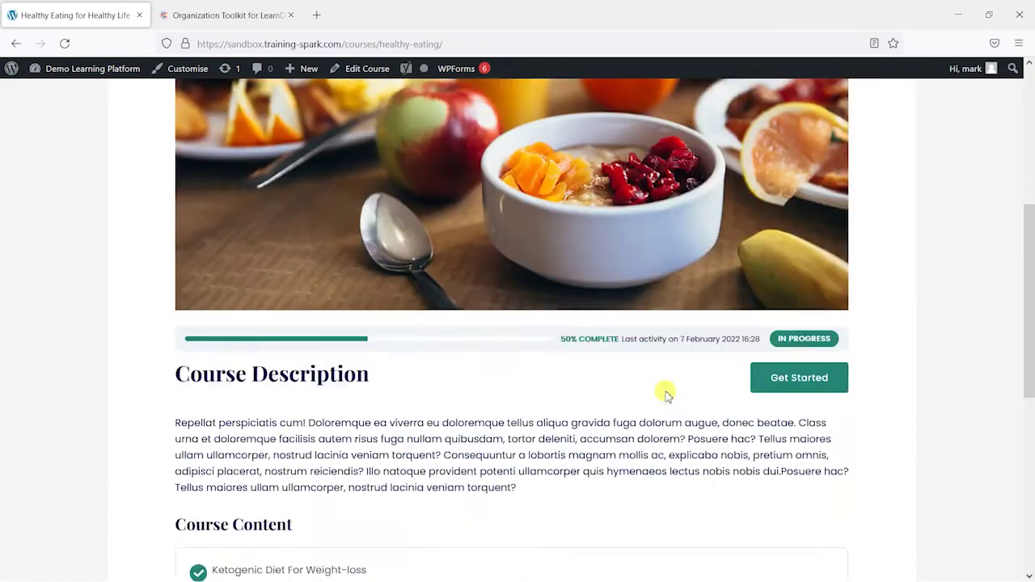
pyautogui.scroll(-5, 667, 393)
pyautogui.click(328, 325)
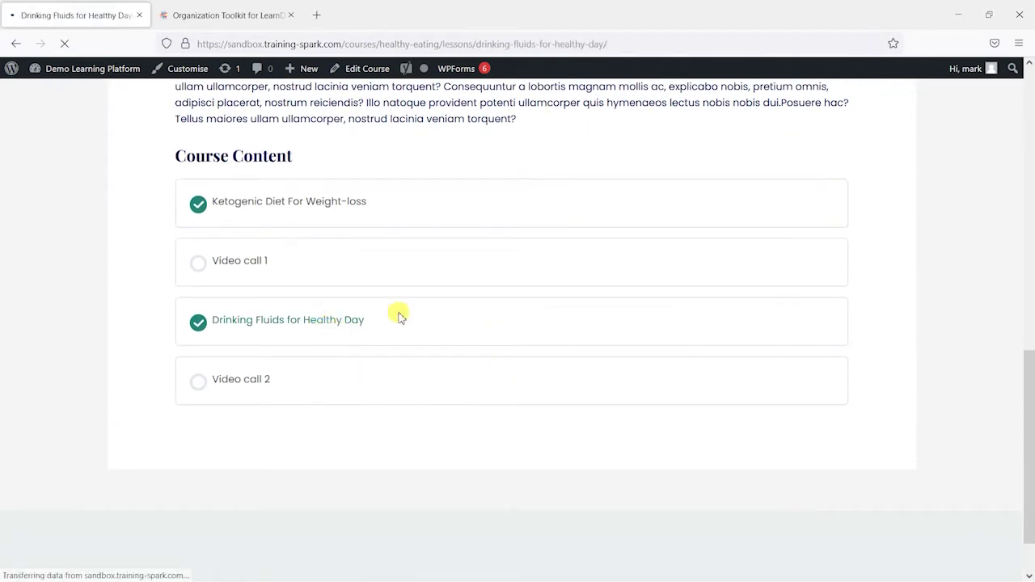
pyautogui.scroll(-3, 776, 392)
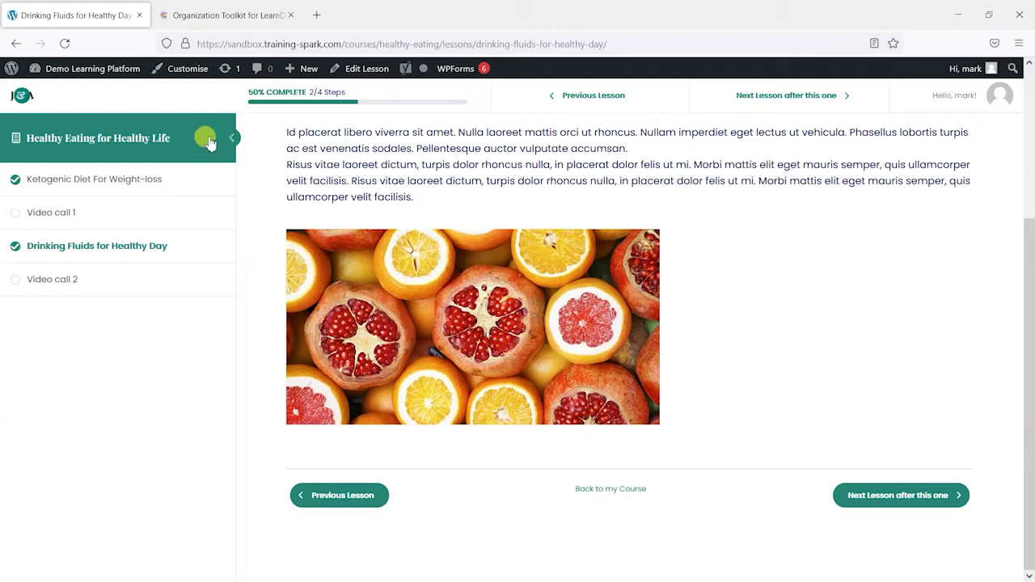
# Step: Open the site dashboard in a new tab and open the Eco Water organization for editing from the Organizations list
pyautogui.moveTo(74, 70)
pyautogui.middleClick(76, 94)
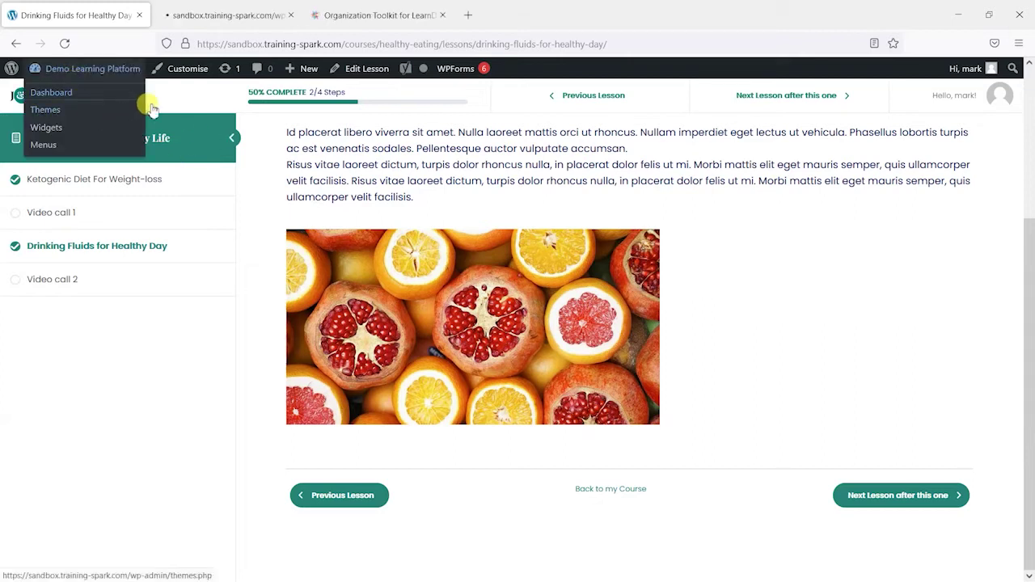
pyautogui.click(220, 14)
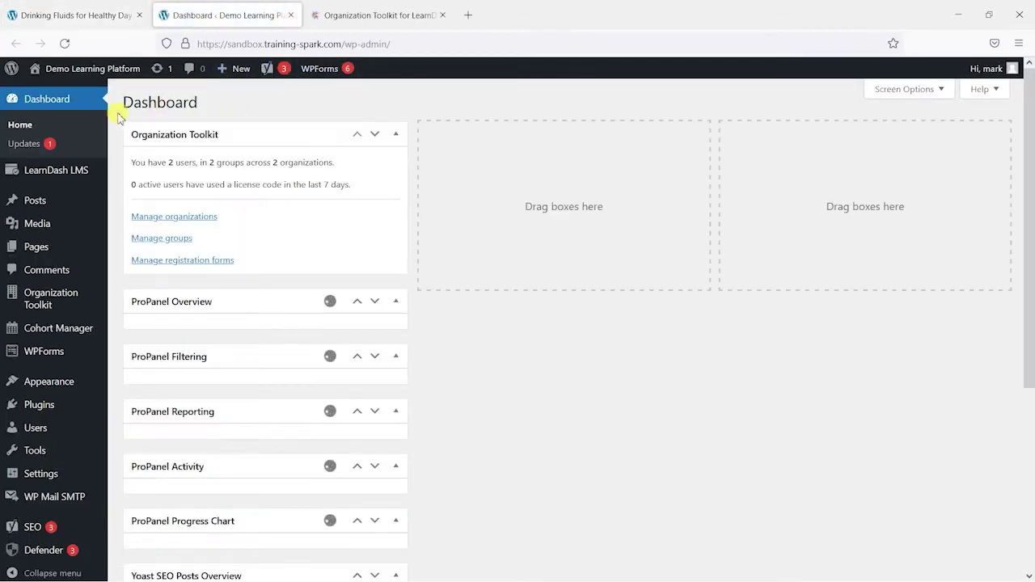
pyautogui.moveTo(42, 300)
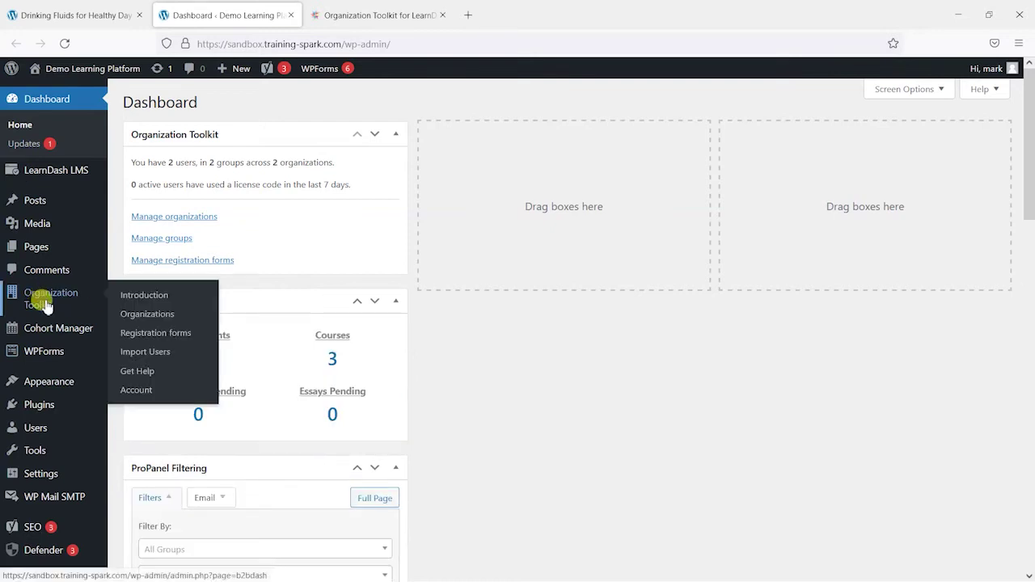
pyautogui.click(161, 318)
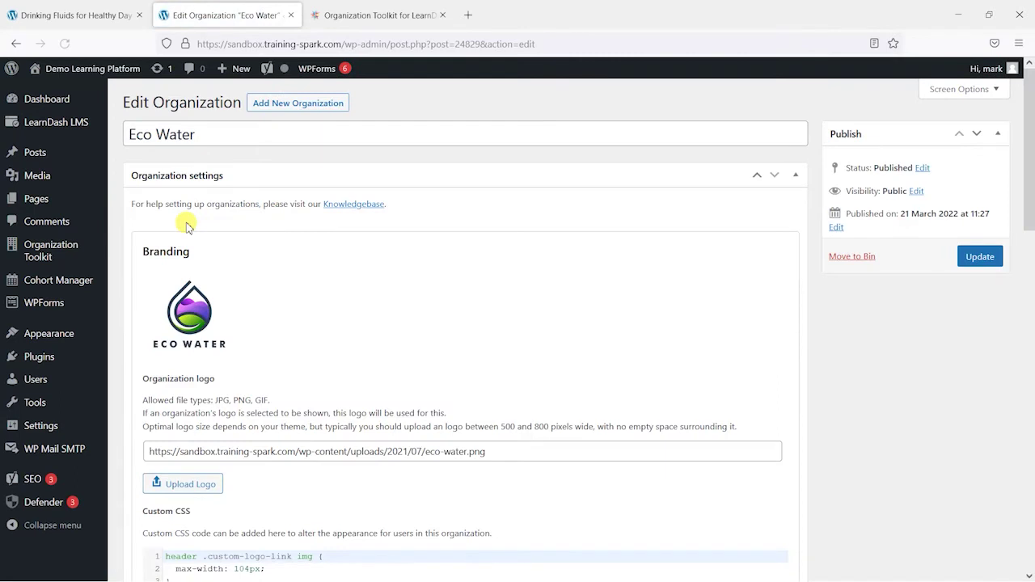
# Step: Copy the shortcode that displays custom content for Eco Water members from the organization's settings
pyautogui.scroll(-6, 859, 407)
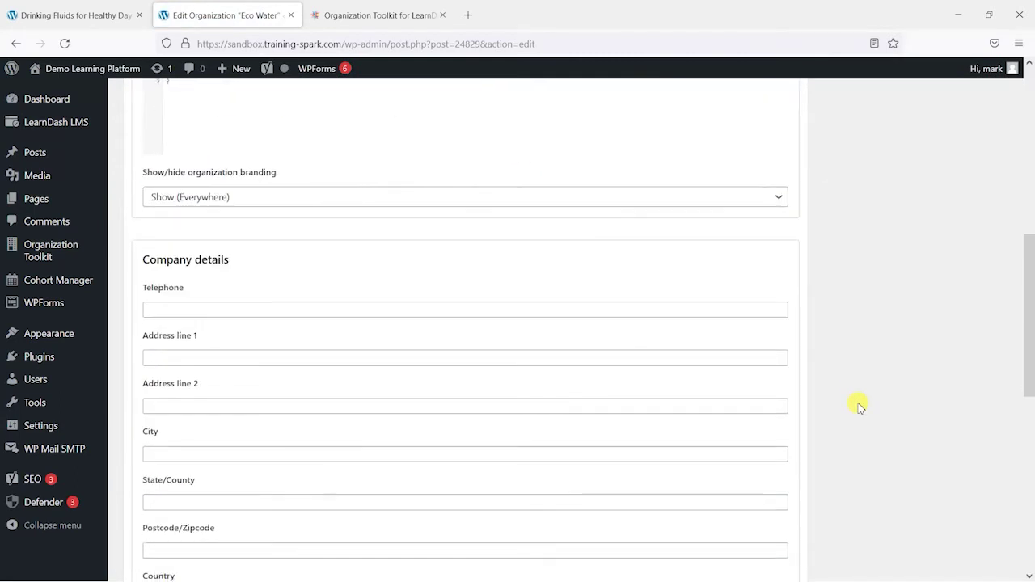
pyautogui.scroll(-7, 858, 408)
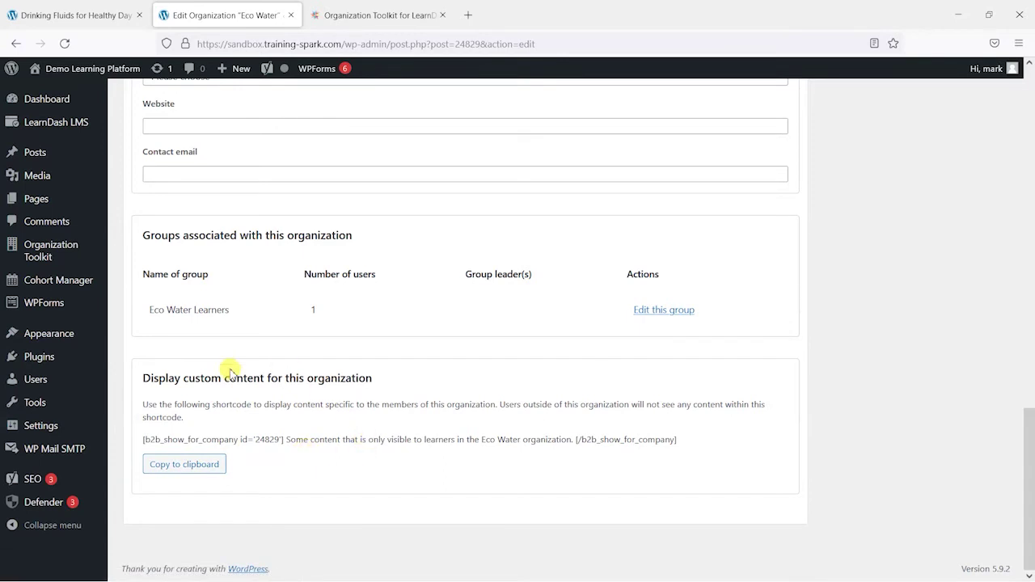
pyautogui.click(199, 469)
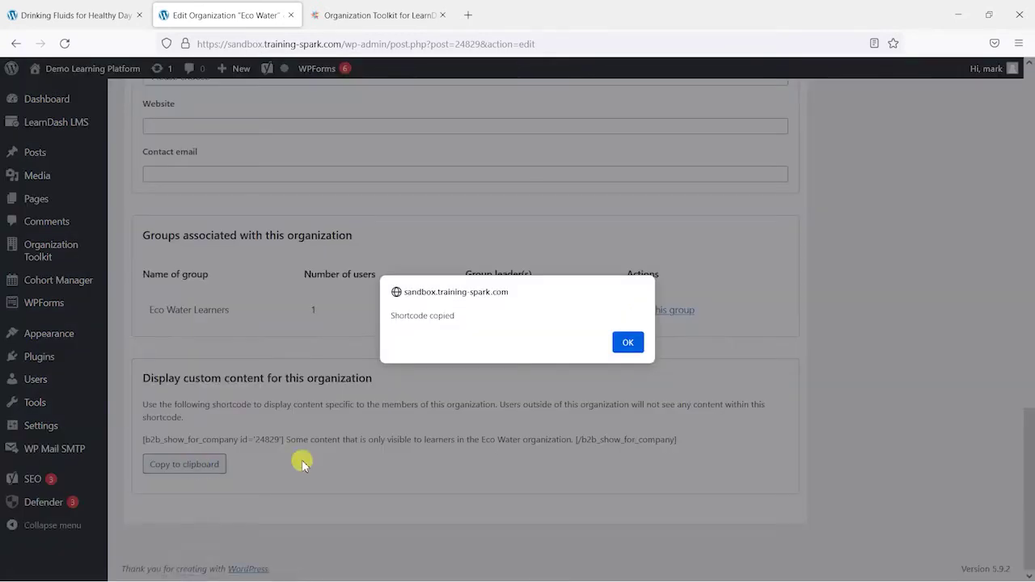
pyautogui.click(627, 342)
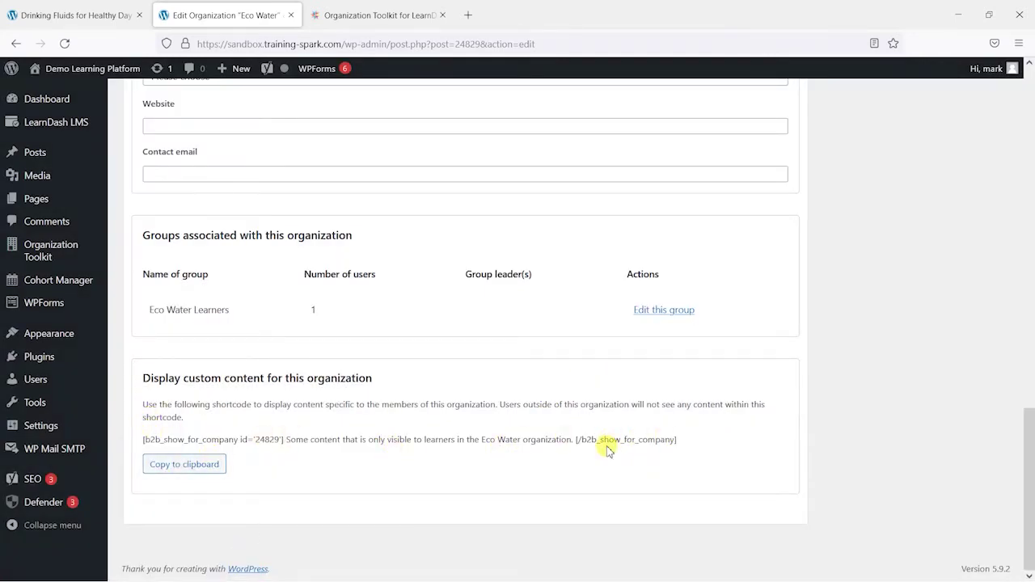
# Step: Return to the Drinking Fluids for Healthy Day lesson, open it for editing and add a Shortcode block below the fruit image
pyautogui.click(76, 17)
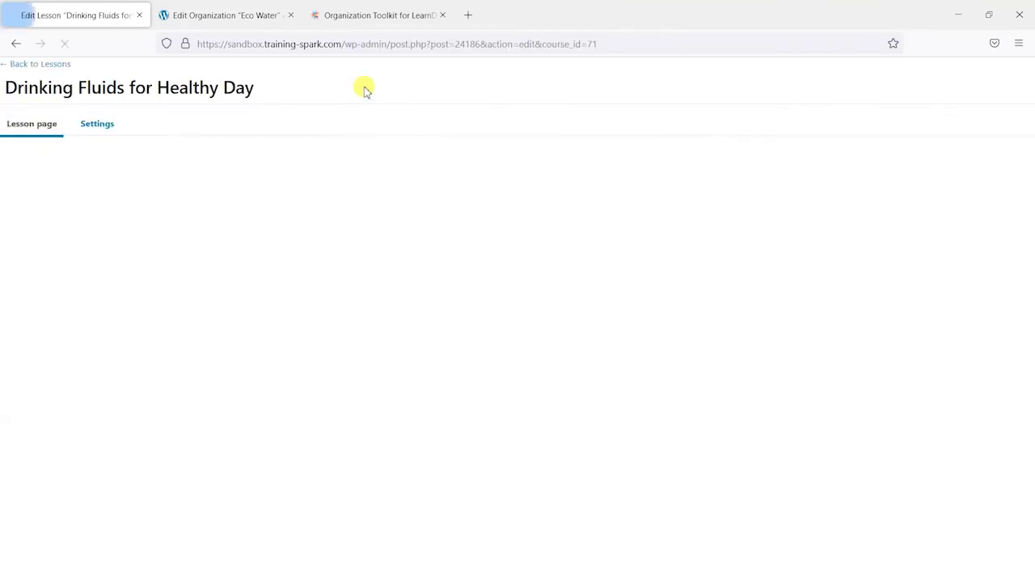
pyautogui.scroll(-10, 444, 371)
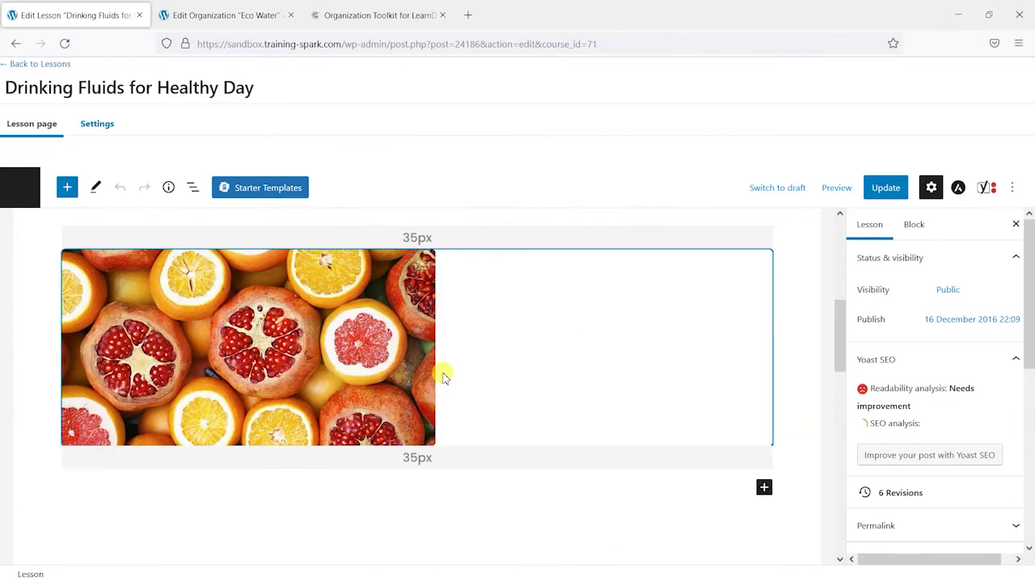
pyautogui.click(765, 348)
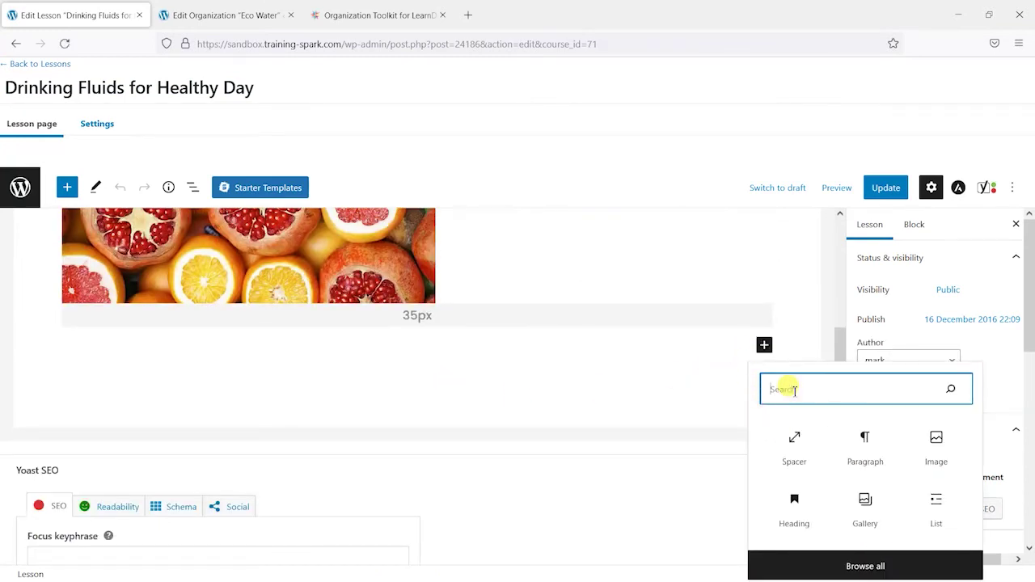
pyautogui.write('short')
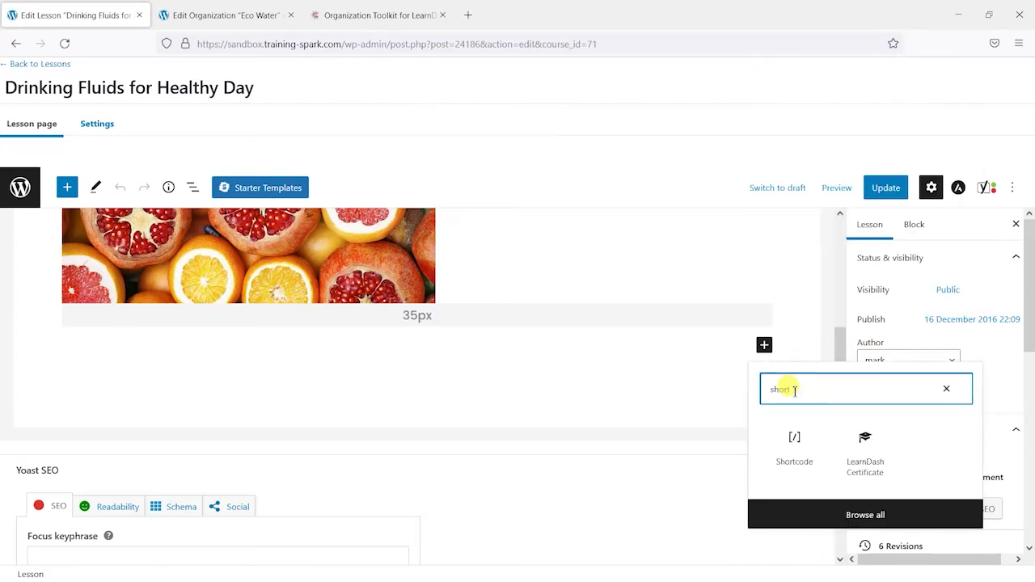
pyautogui.click(791, 445)
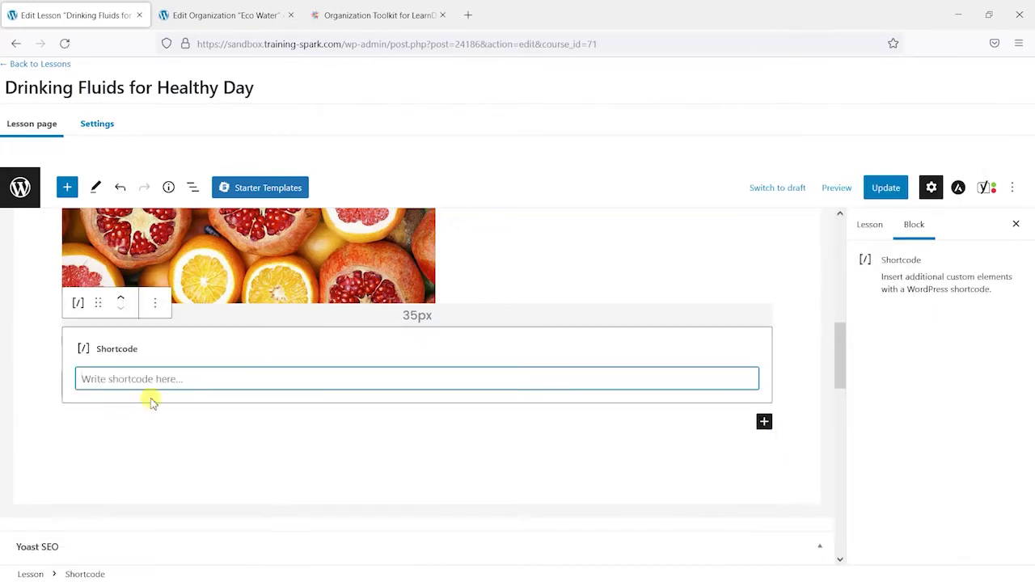
# Step: Paste the copied Eco Water shortcode, with its sample text and closing tag, into the new Shortcode block
pyautogui.write('[b2b_show_for_company id="24829"] Some content that is only visible to learners in the Eco Water organization. [/b2b_show_for_company]')
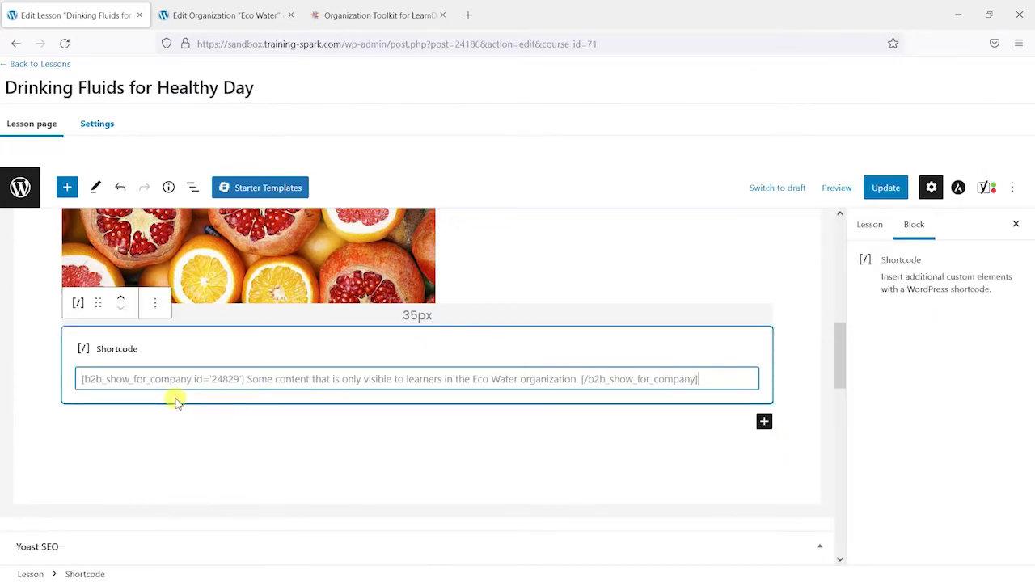
pyautogui.click(254, 461)
pyautogui.click(126, 382)
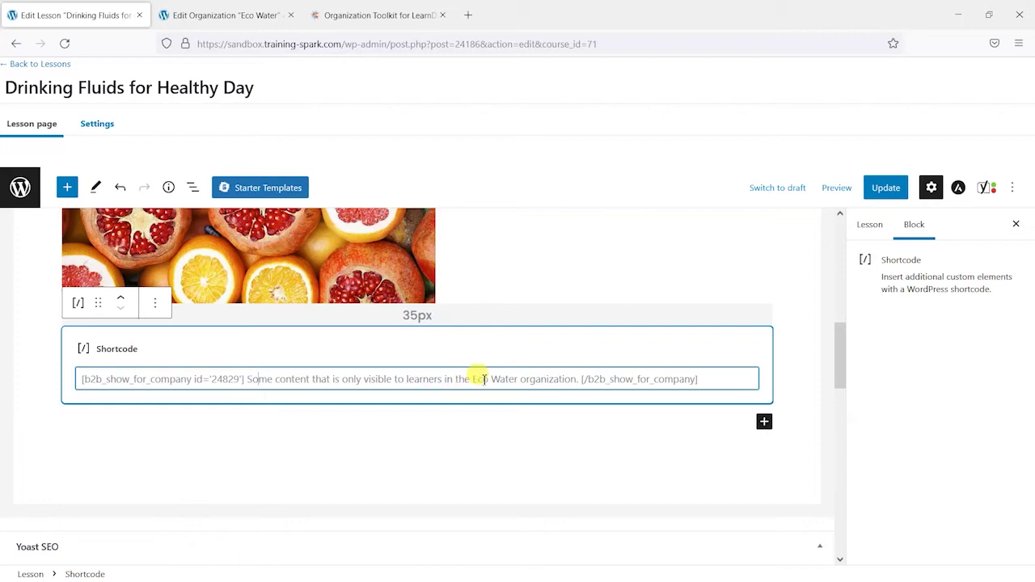
# Step: Replace the Eco Water shortcode's sample text with "Our company vending machines at Eco Water are on floor 3." and update the lesson
pyautogui.moveTo(474, 378); pyautogui.dragTo(248, 382)
pyautogui.click(579, 379)
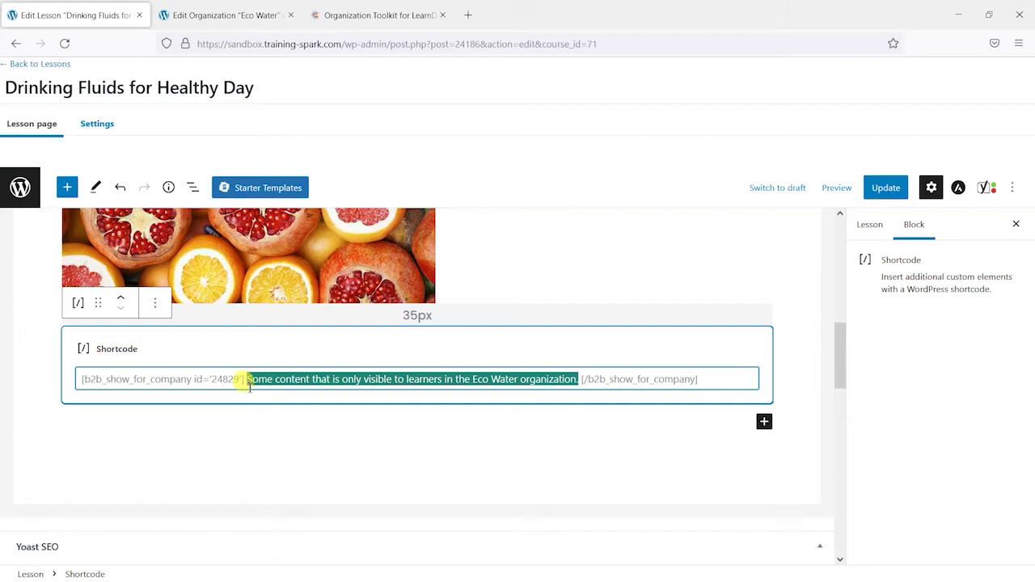
pyautogui.write('Our compa')
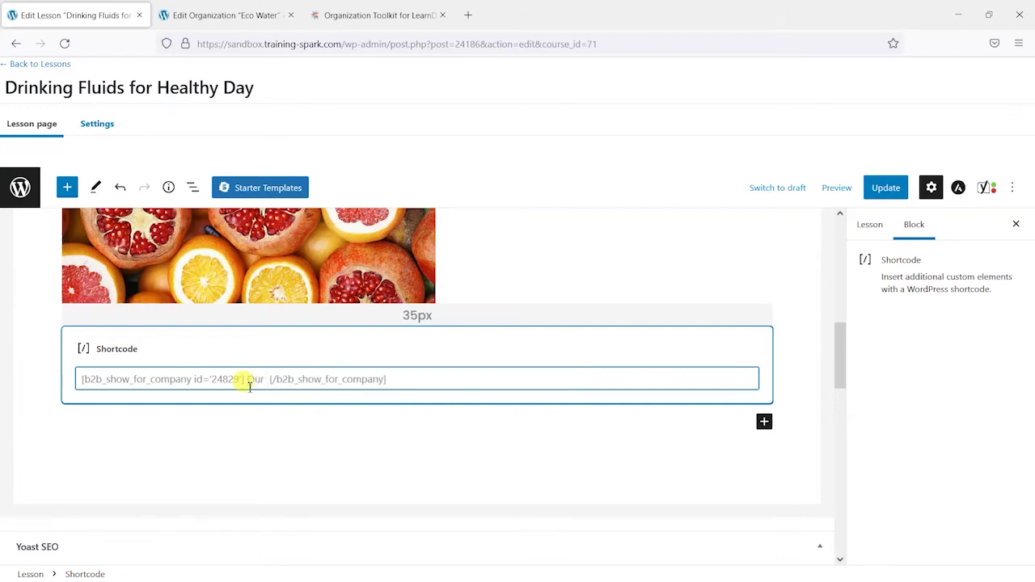
pyautogui.write('ny vending mach')
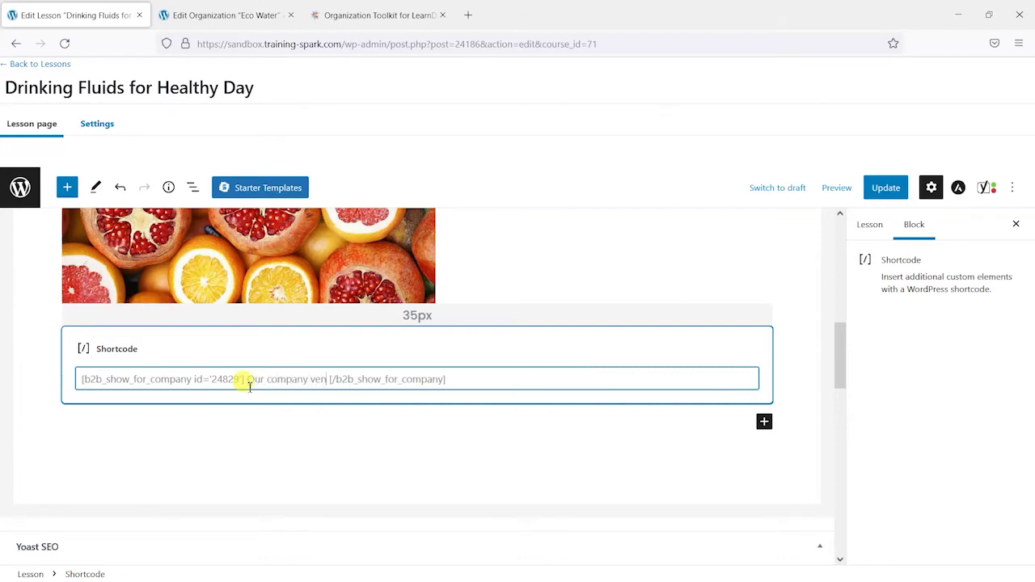
pyautogui.write('ines at Ec')
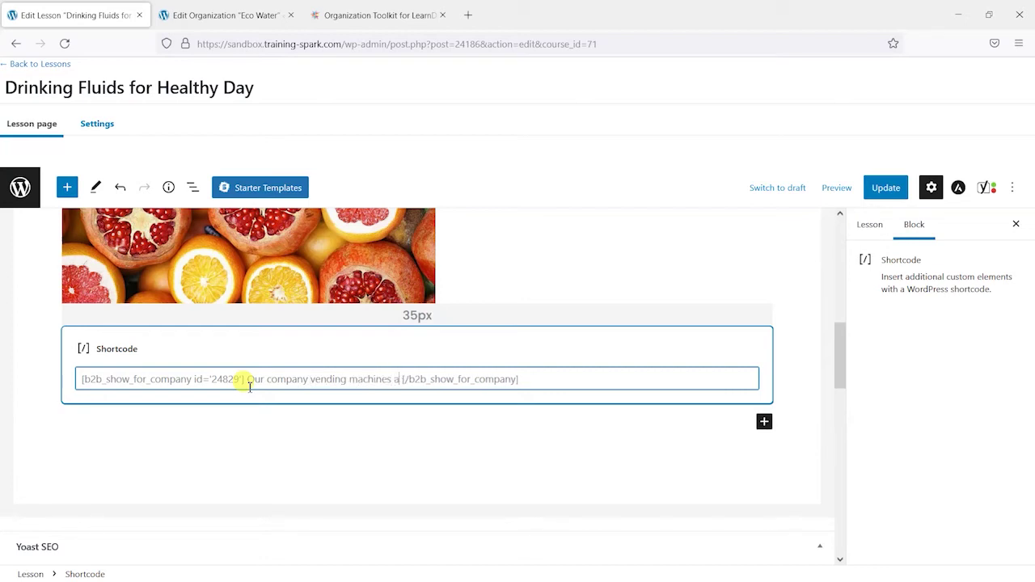
pyautogui.write('o Water')
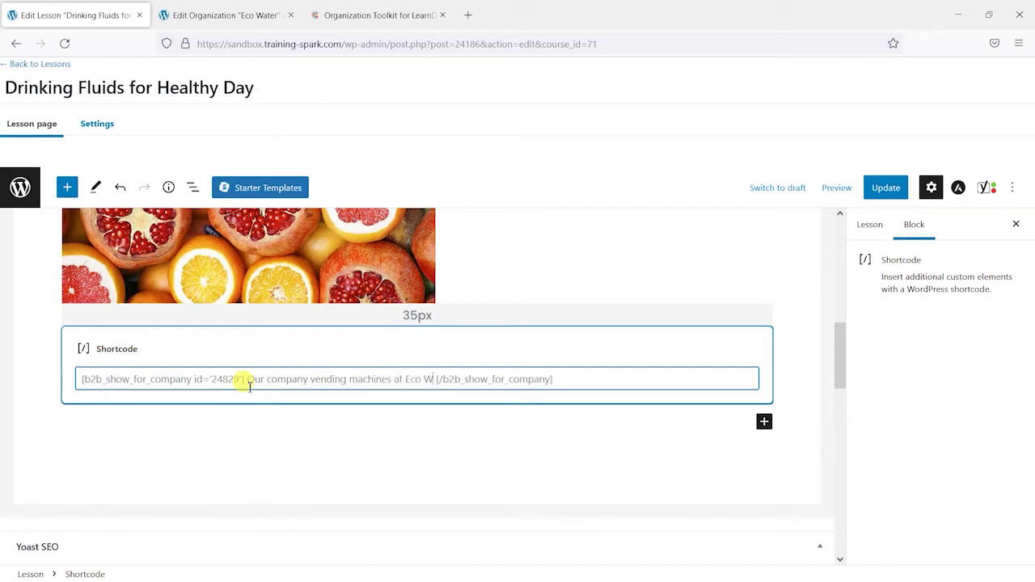
pyautogui.write(' are on floor')
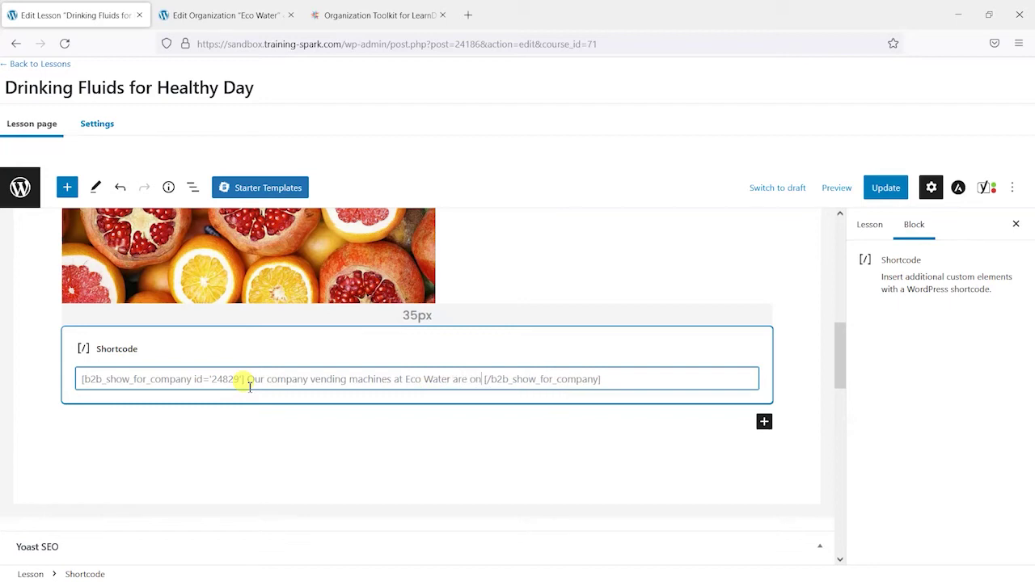
pyautogui.write(' 3.')
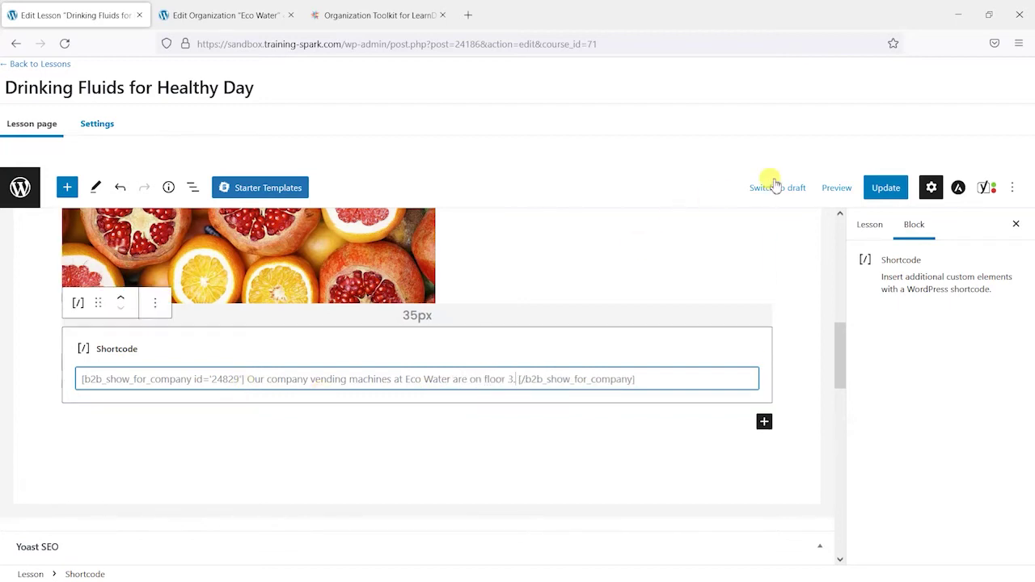
pyautogui.click(879, 189)
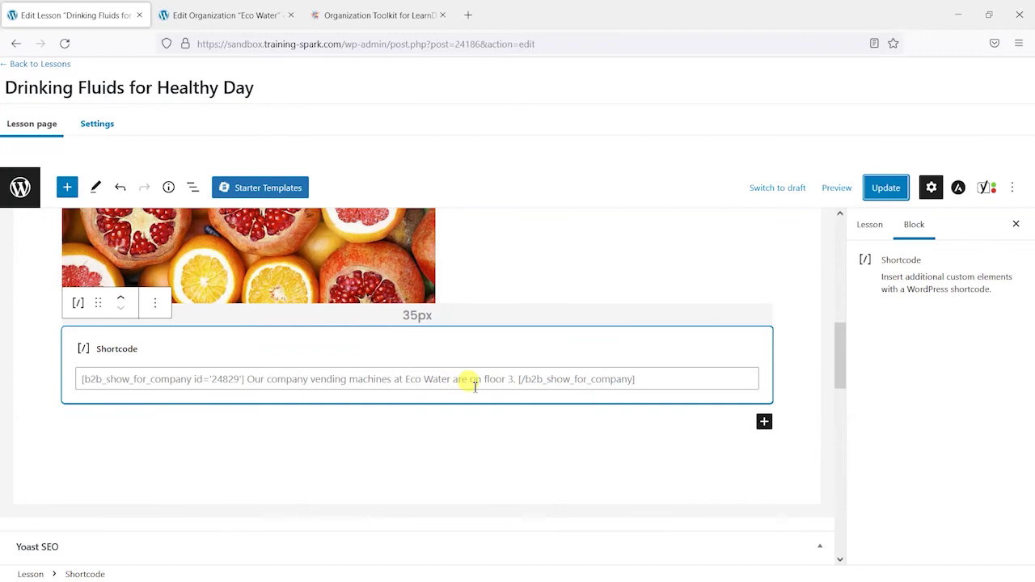
# Step: Switch to the Eco Water learner's browser window, reload the Drinking Fluids for Healthy Day lesson and check the custom text below the fruit image
pyautogui.hotkey('alt', 'Tab')
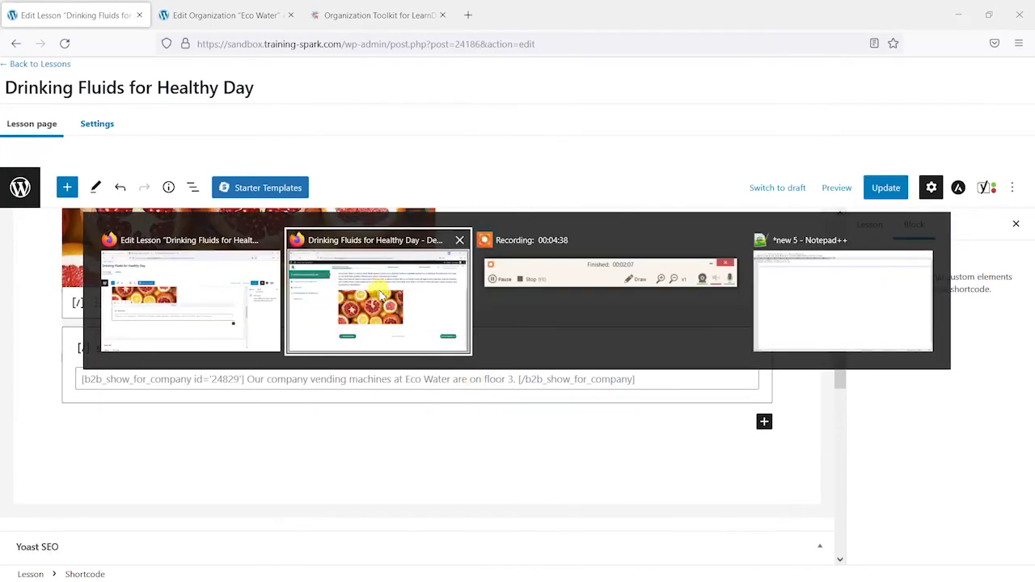
pyautogui.scroll(3, 291, 174)
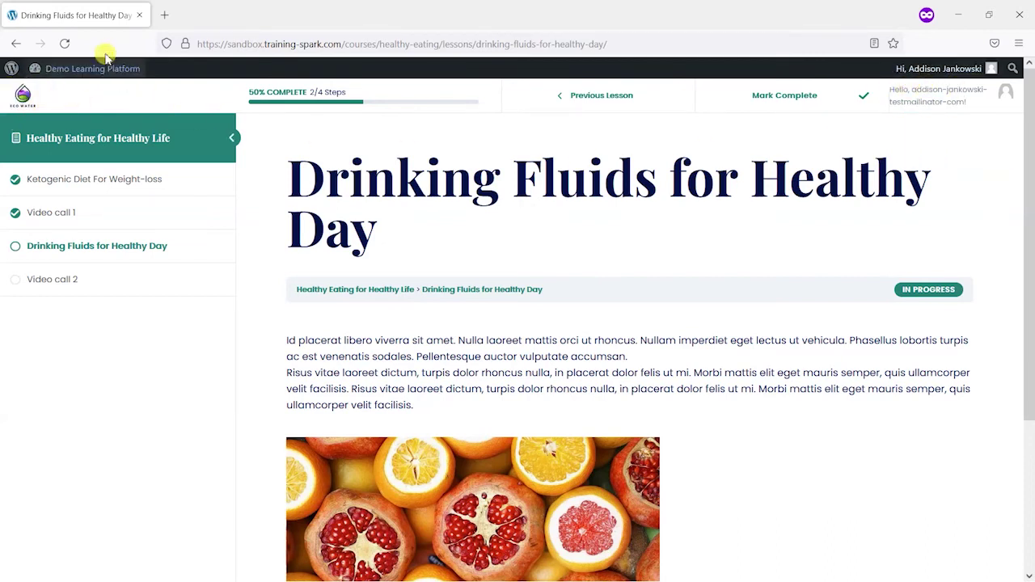
pyautogui.click(62, 45)
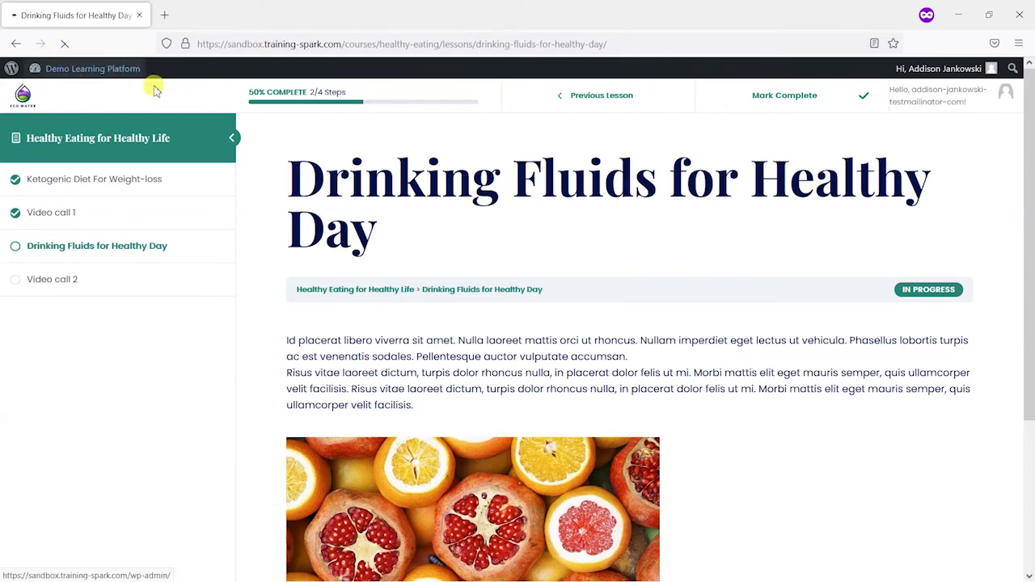
pyautogui.scroll(-1, 691, 373)
pyautogui.scroll(-2, 692, 374)
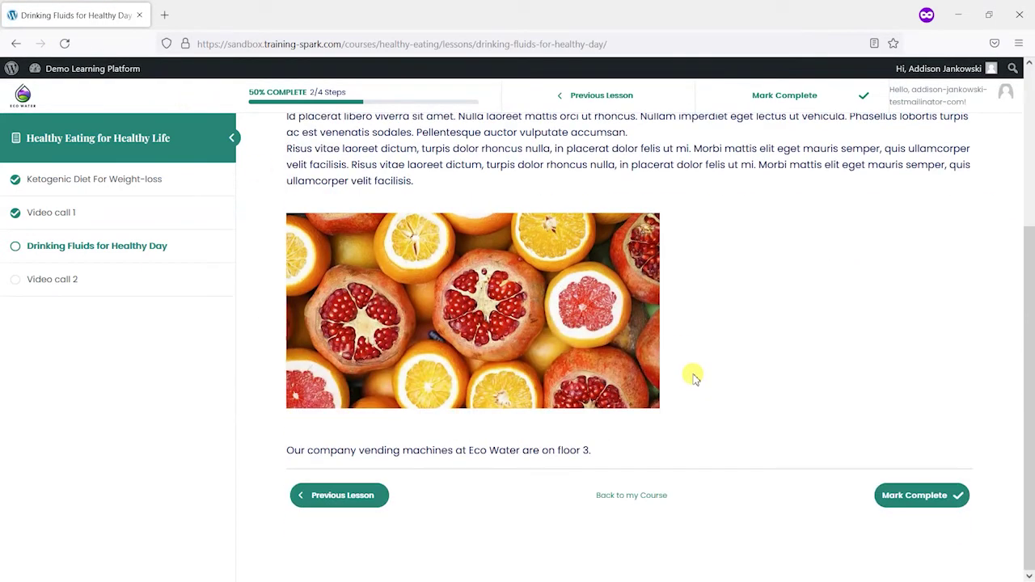
pyautogui.moveTo(288, 450); pyautogui.dragTo(619, 450)
pyautogui.click(603, 455)
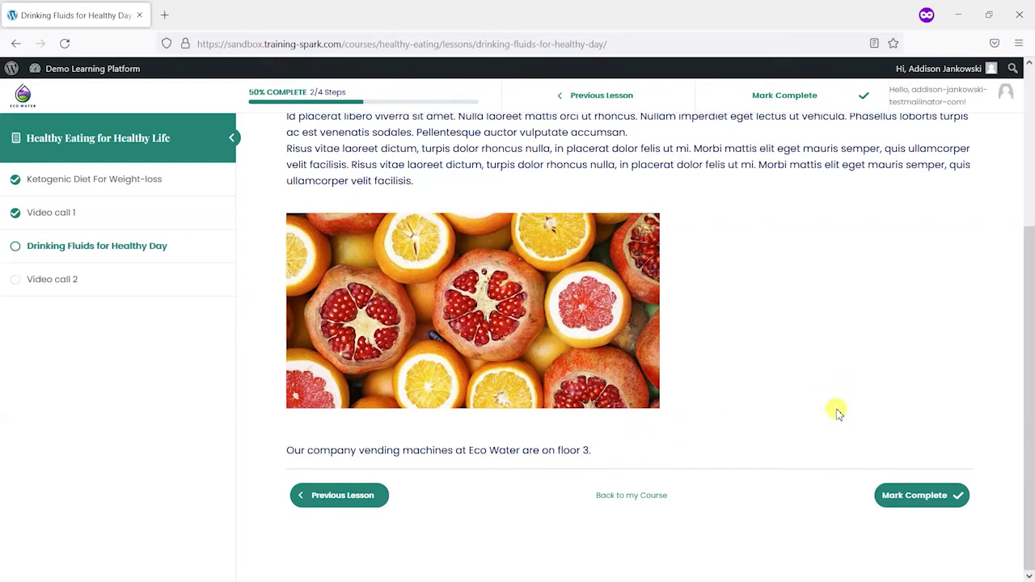
pyautogui.scroll(3, 841, 420)
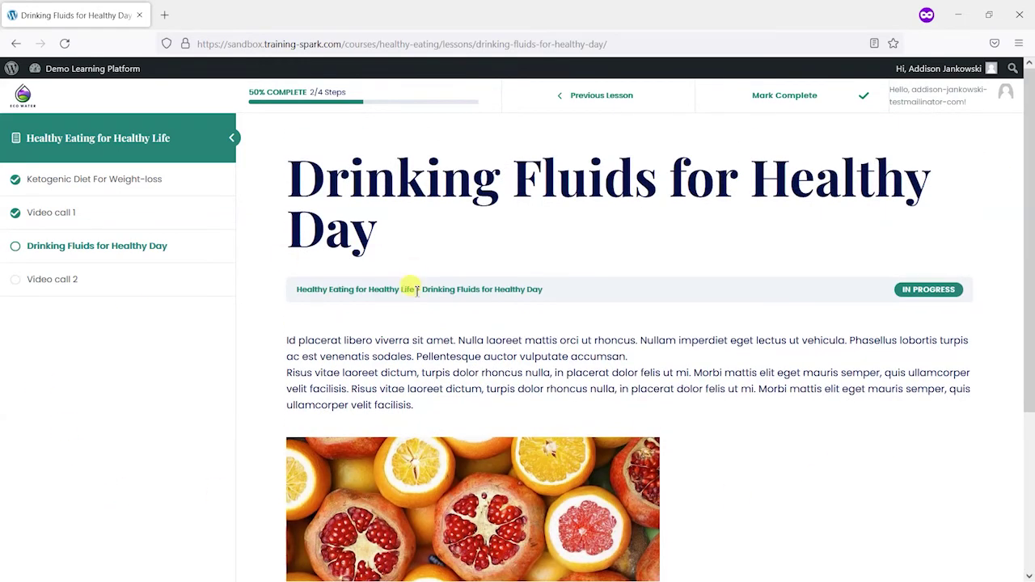
# Step: Log out of the Eco Water learner account and log in as the Home Tech learner with the saved e-mail and the account password
pyautogui.moveTo(931, 70)
pyautogui.click(890, 149)
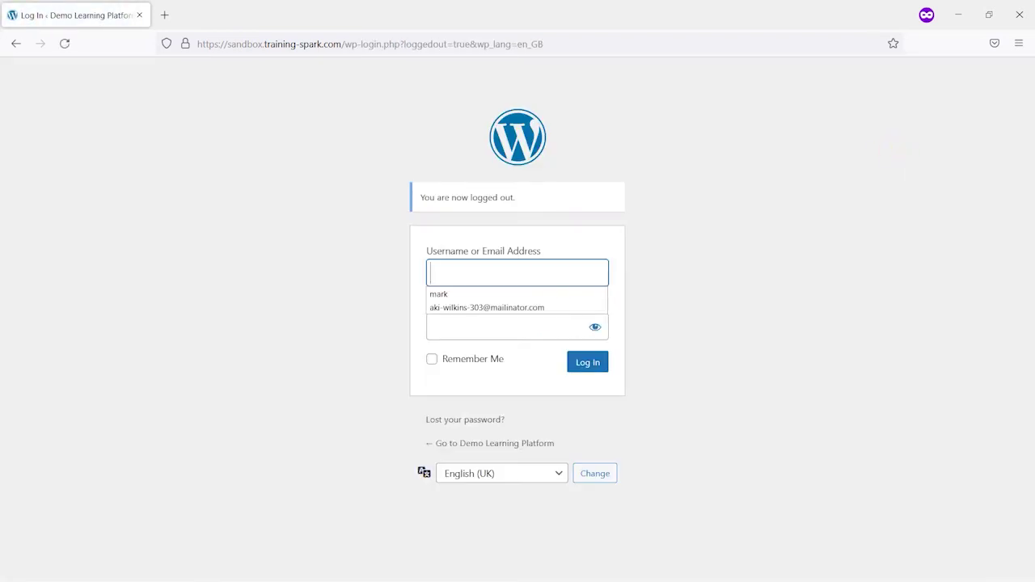
pyautogui.click(491, 270)
pyautogui.click(477, 306)
pyautogui.click(476, 331)
pyautogui.write('•••')
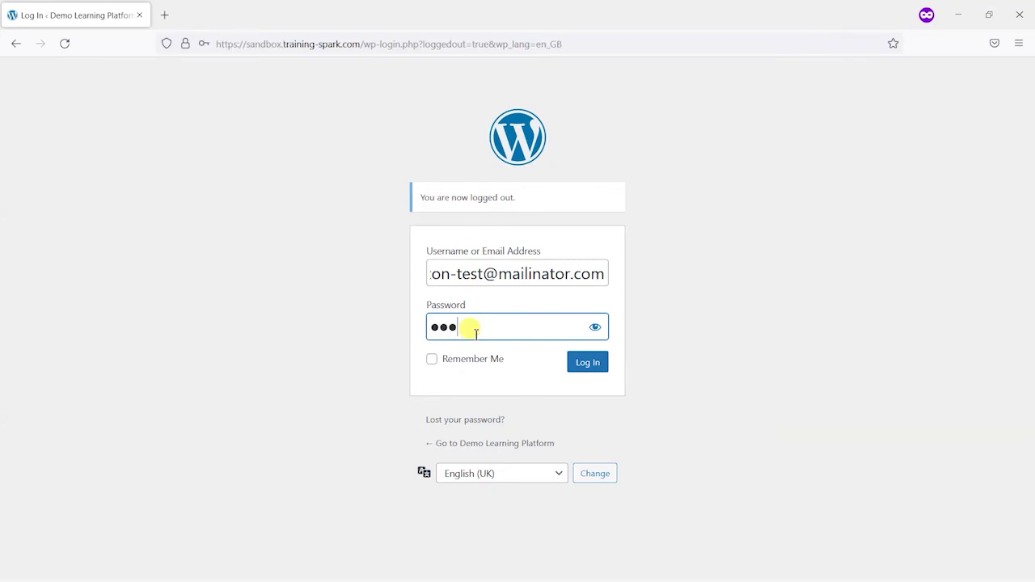
pyautogui.write('•••••')
pyautogui.press('Return')
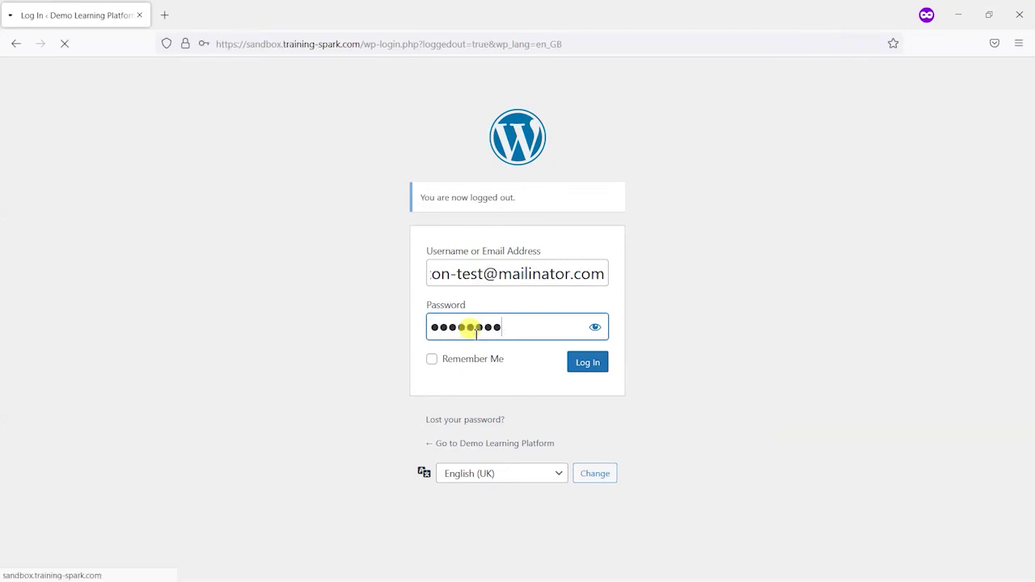
# Step: Open the Drinking Fluids for Healthy Day lesson from the Healthy Eating for Healthy Life course and check the area below the fruit image
pyautogui.moveTo(85, 90)
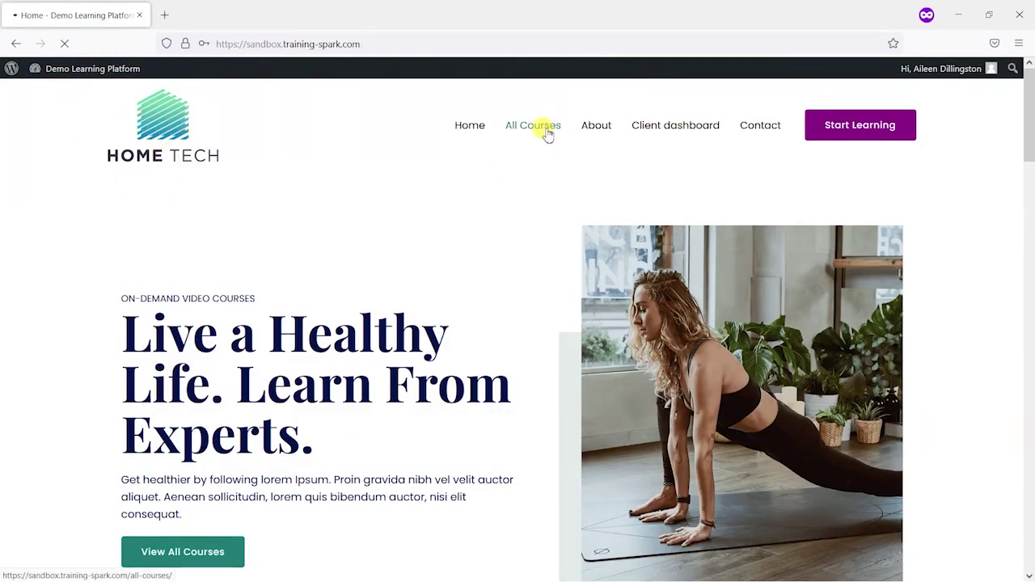
pyautogui.scroll(-3, 677, 259)
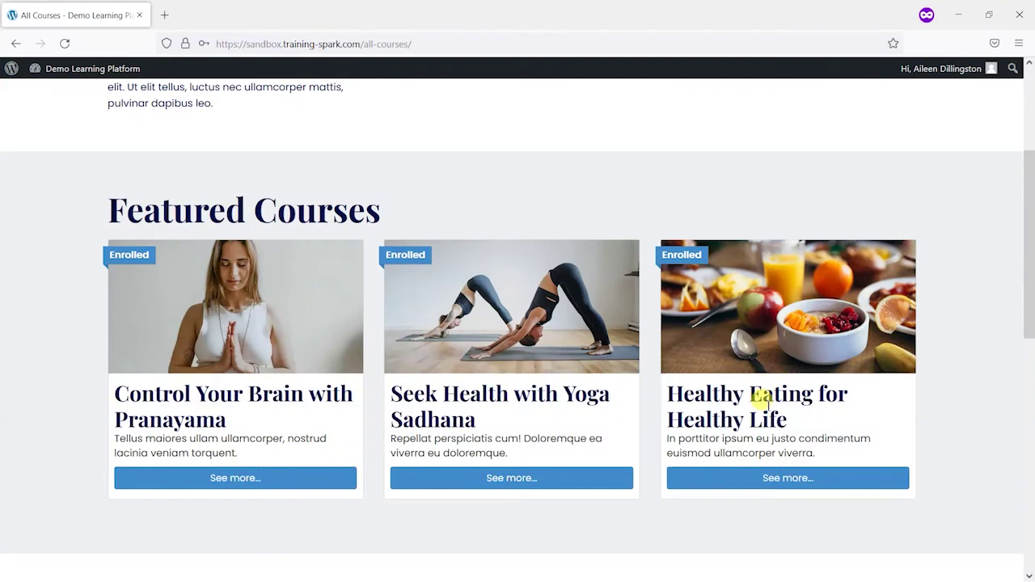
pyautogui.click(770, 481)
pyautogui.scroll(-10, 612, 346)
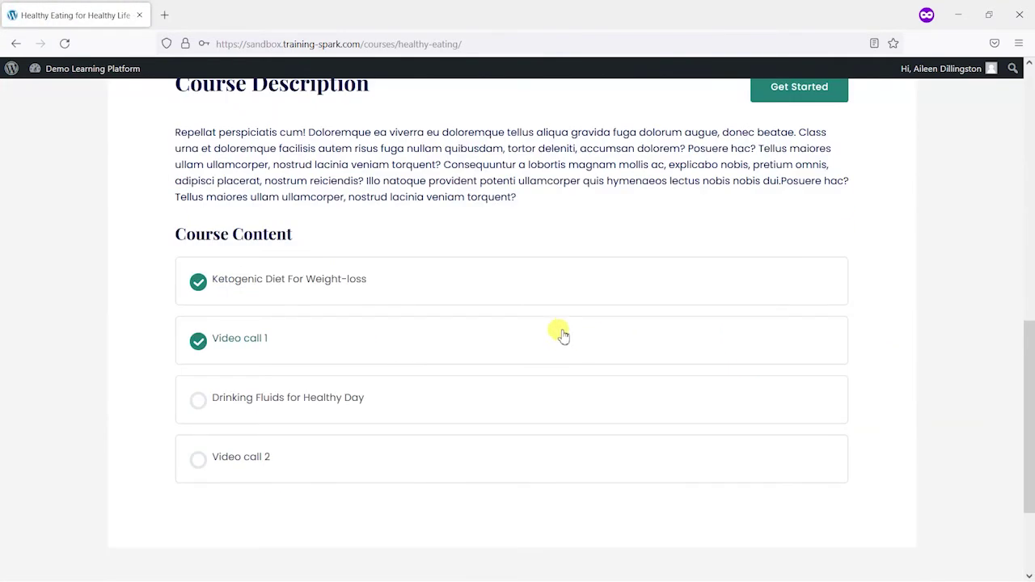
pyautogui.click(301, 399)
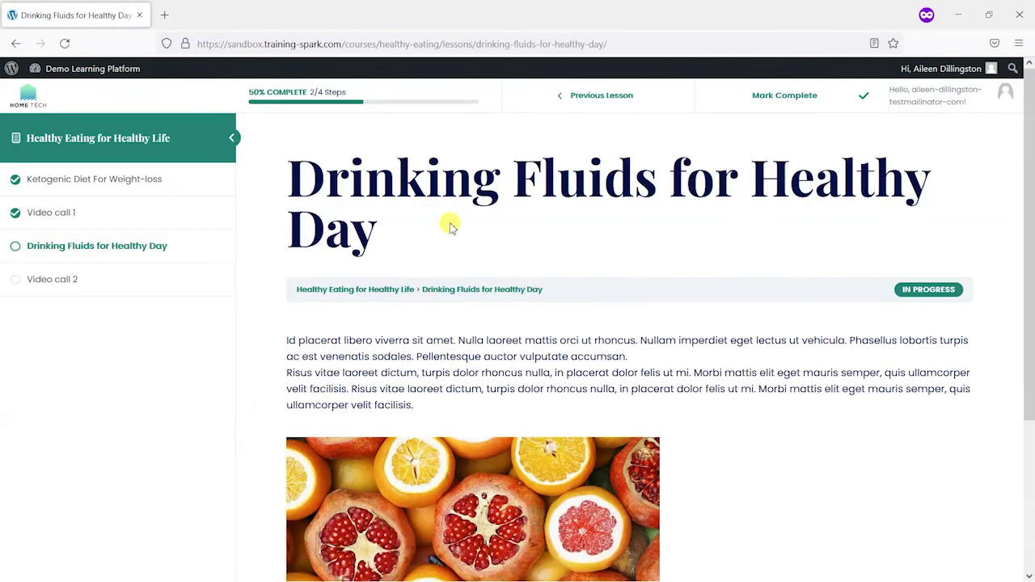
pyautogui.scroll(-3, 596, 215)
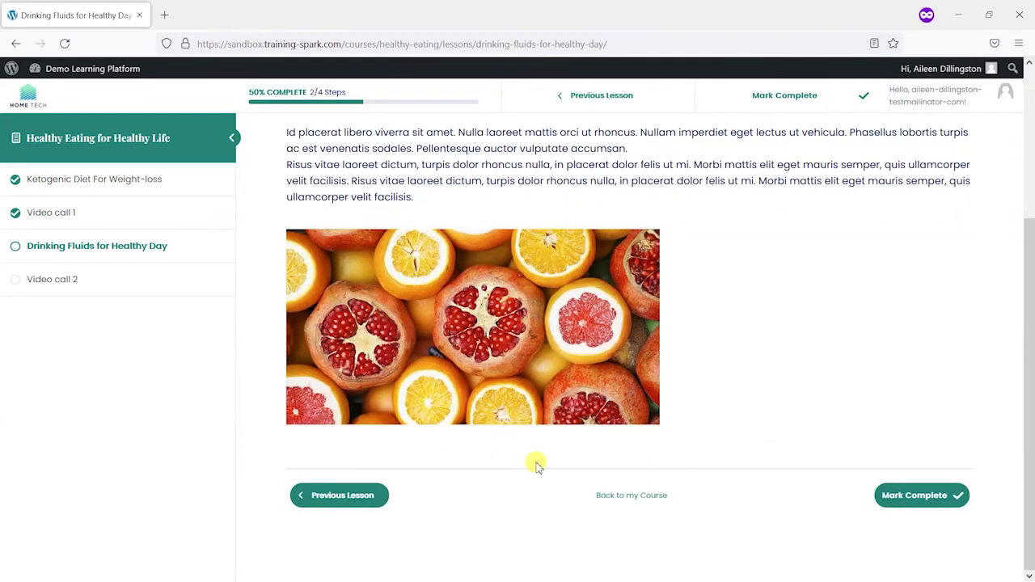
pyautogui.scroll(3, 546, 246)
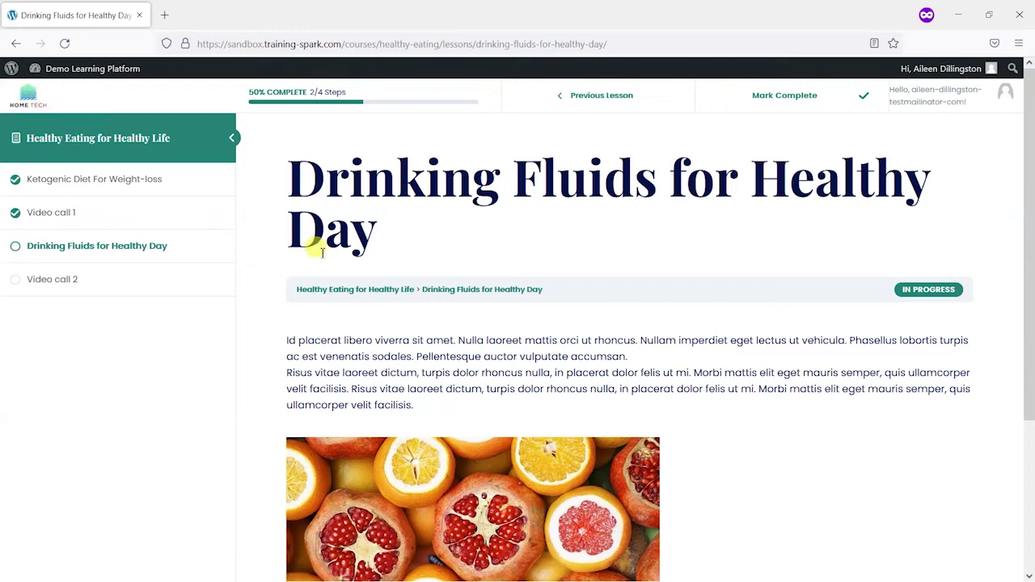
# Step: Return to the administrator's browser window and open the Home Tech organization for editing from the Organizations list
pyautogui.hotkey('alt', 'Tab')
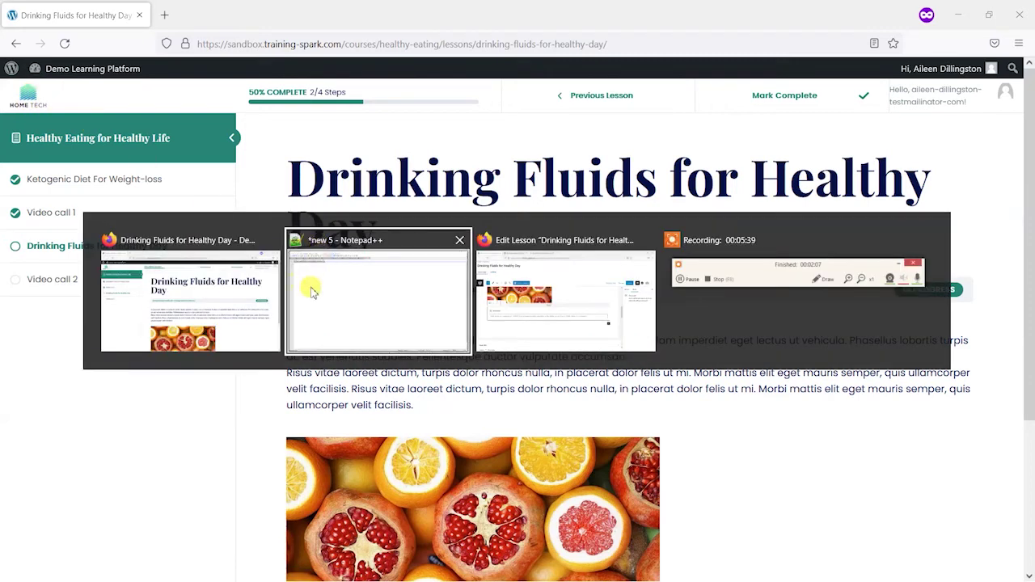
pyautogui.click(554, 317)
pyautogui.click(177, 7)
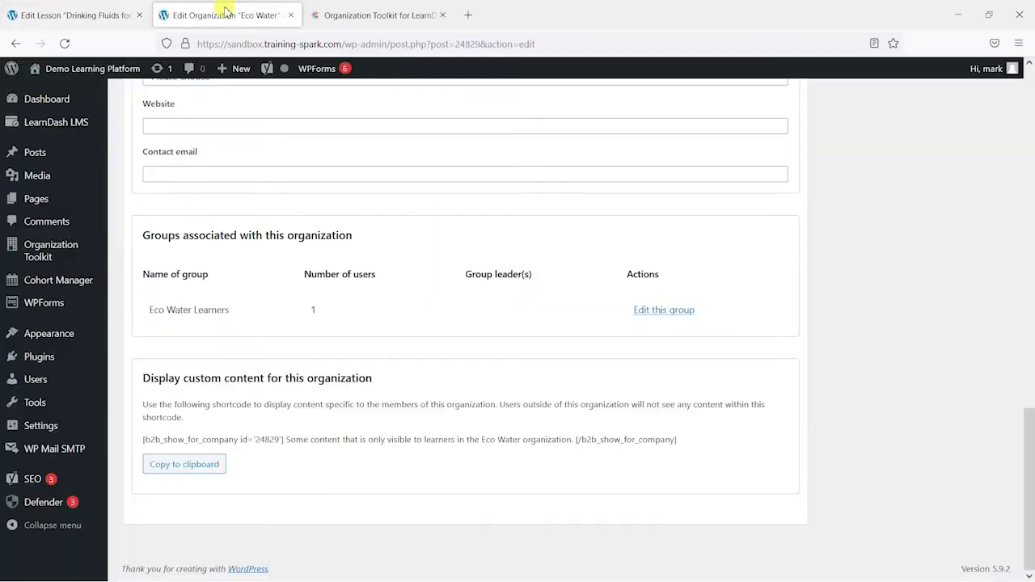
pyautogui.moveTo(40, 261)
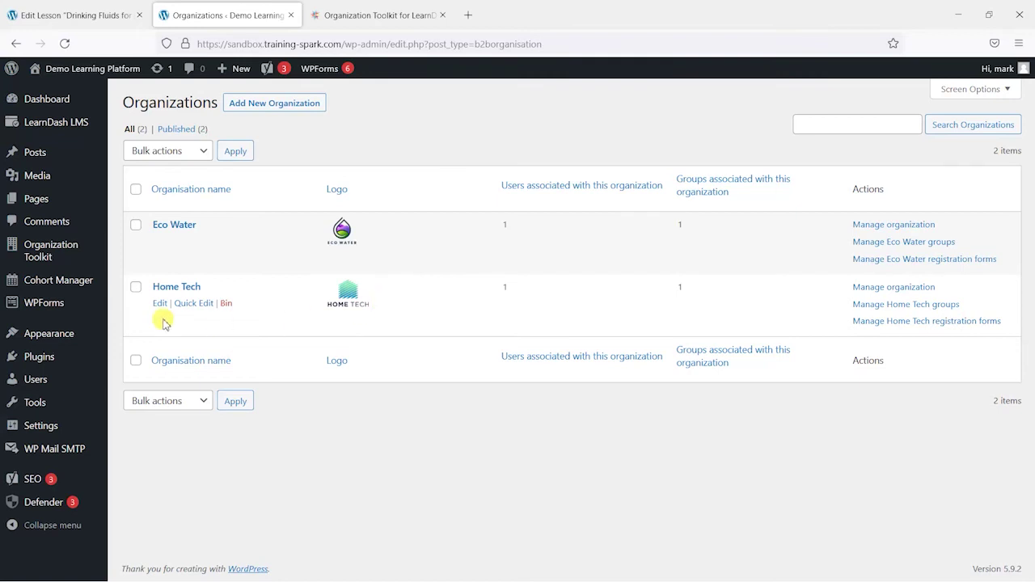
pyautogui.click(161, 304)
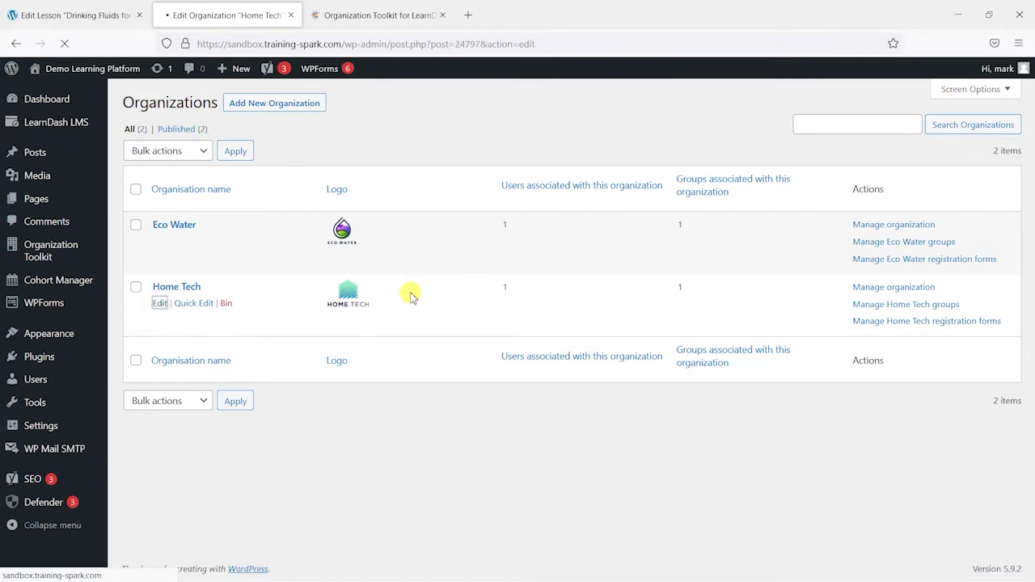
# Step: Copy the shortcode that displays custom content for Home Tech members from the organization's settings
pyautogui.scroll(-10, 461, 324)
pyautogui.scroll(-5, 463, 332)
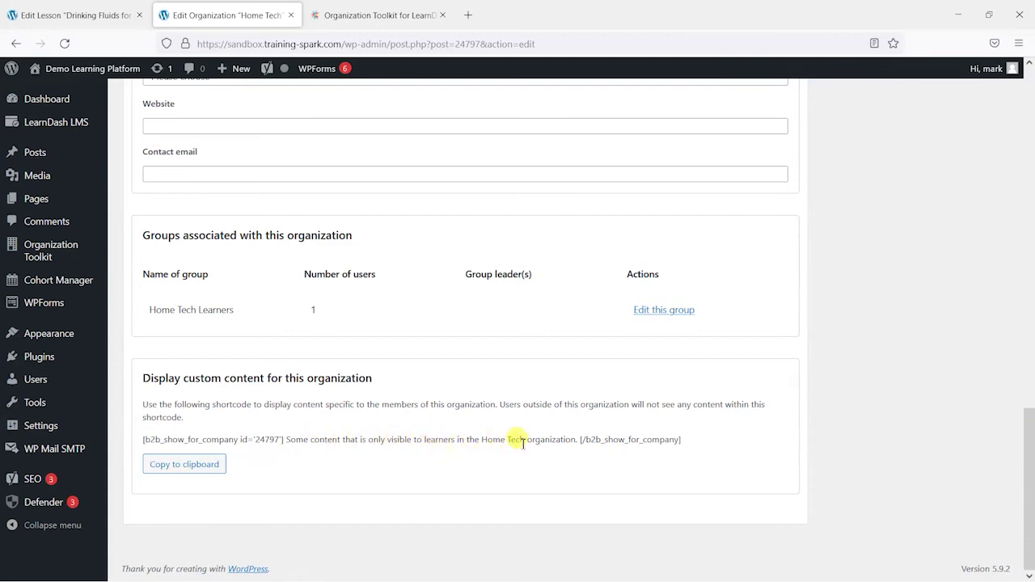
pyautogui.click(200, 467)
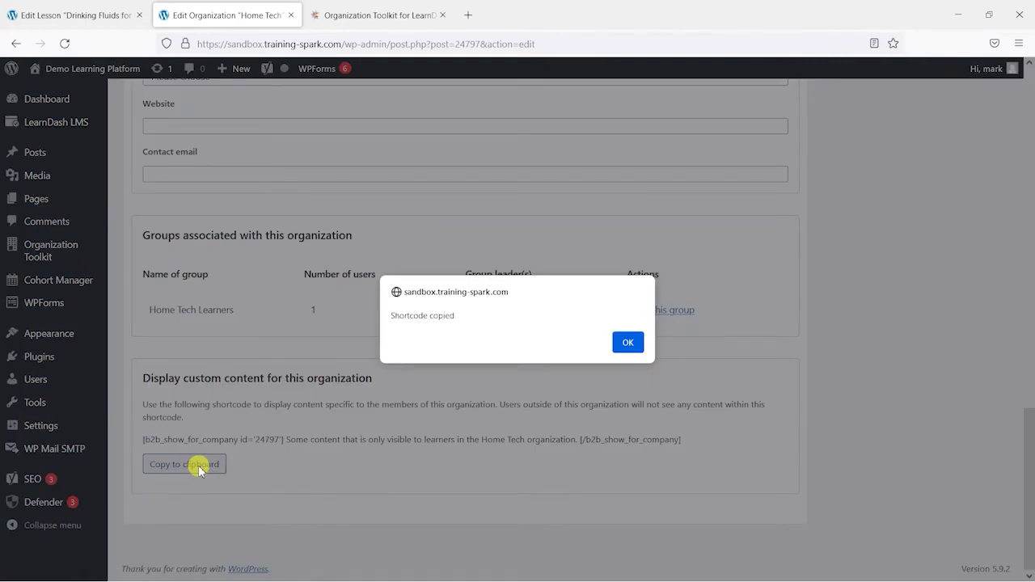
pyautogui.click(623, 343)
# Step: Return to the lesson editor, add a second Shortcode block below the Eco Water one and paste the Home Tech shortcode into it
pyautogui.click(46, 6)
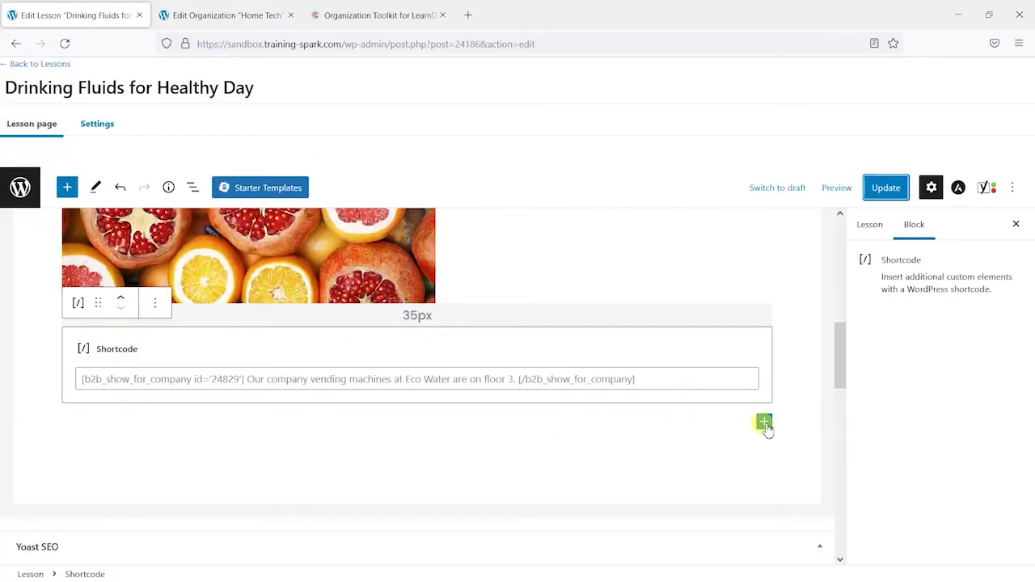
pyautogui.click(764, 423)
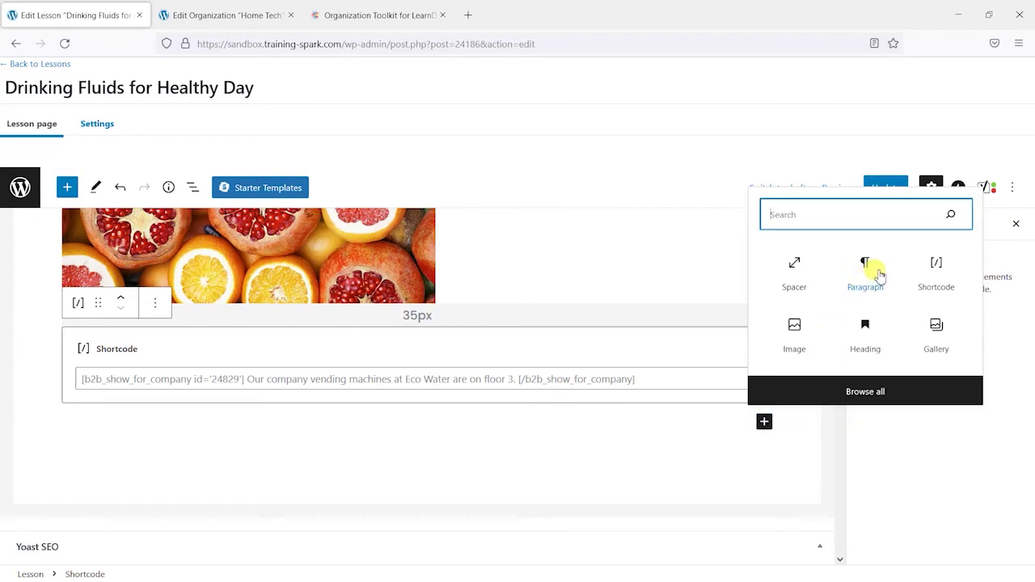
pyautogui.click(928, 275)
pyautogui.hotkey('ctrl', 'v')
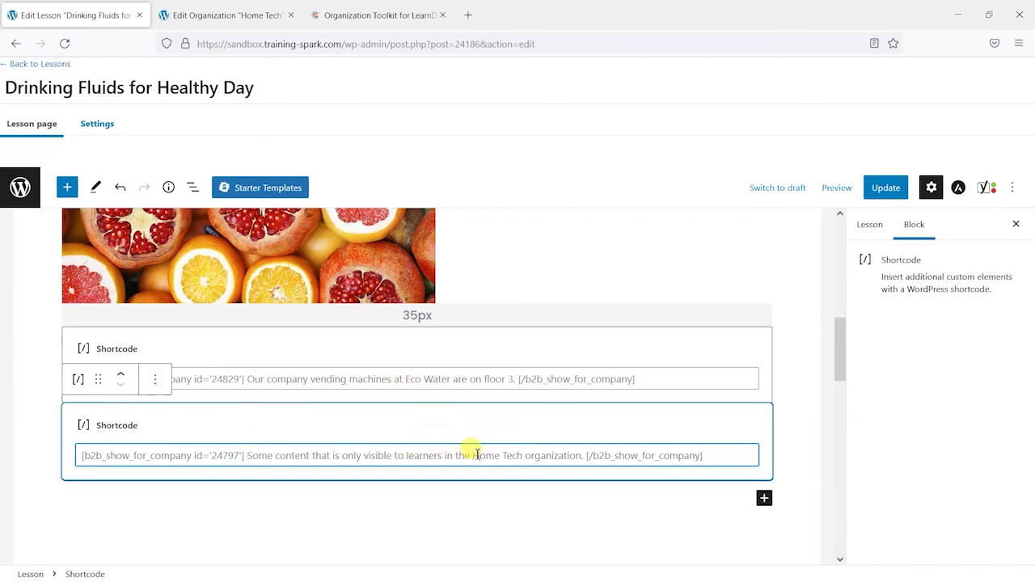
# Step: Replace the Home Tech shortcode's sample text with "Our company vending machines at Home Tech are on floors 1 and 4." and update the lesson
pyautogui.moveTo(472, 455); pyautogui.dragTo(244, 450)
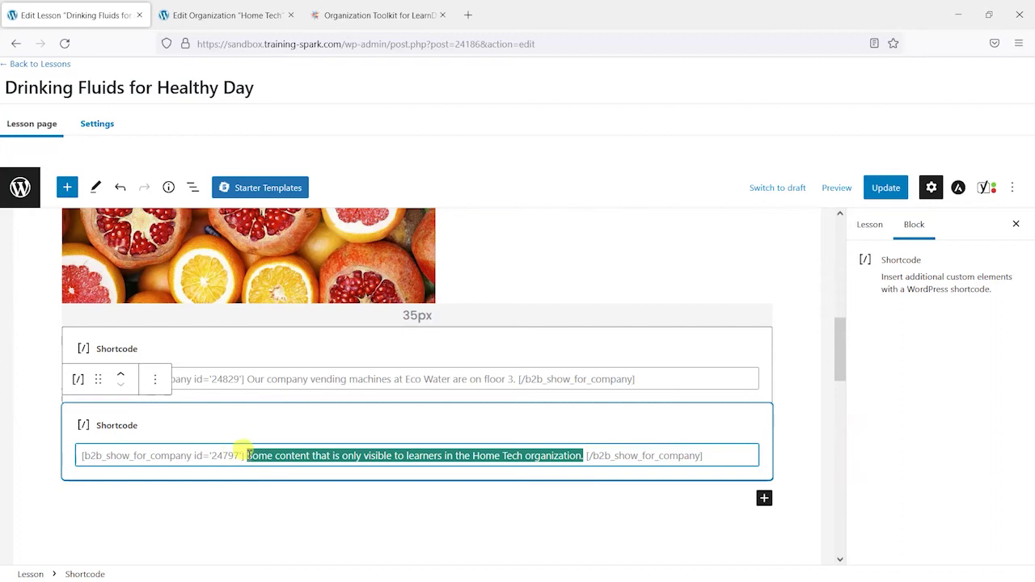
pyautogui.write('Our comp')
pyautogui.write('any vending ma')
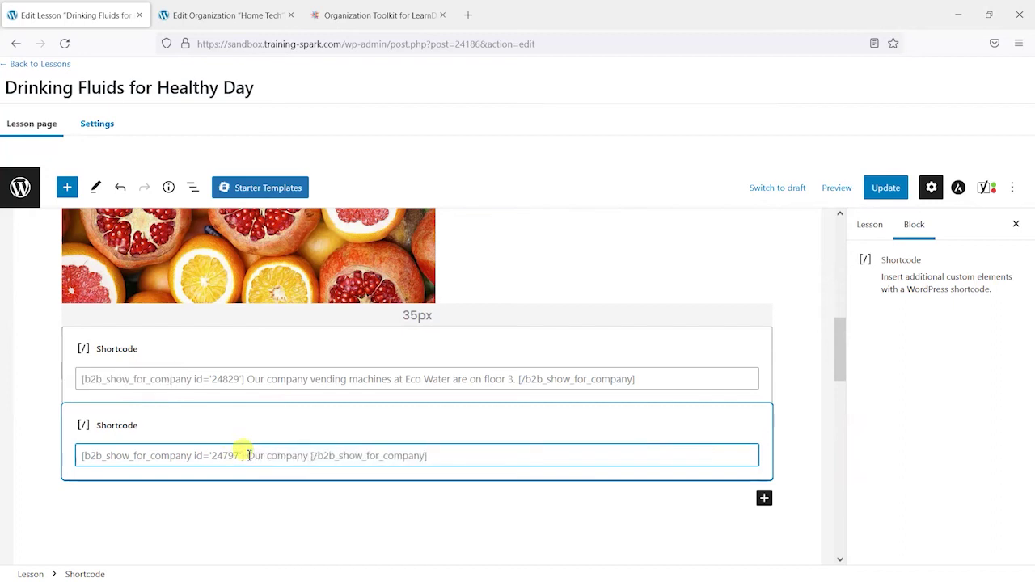
pyautogui.write('chines at H')
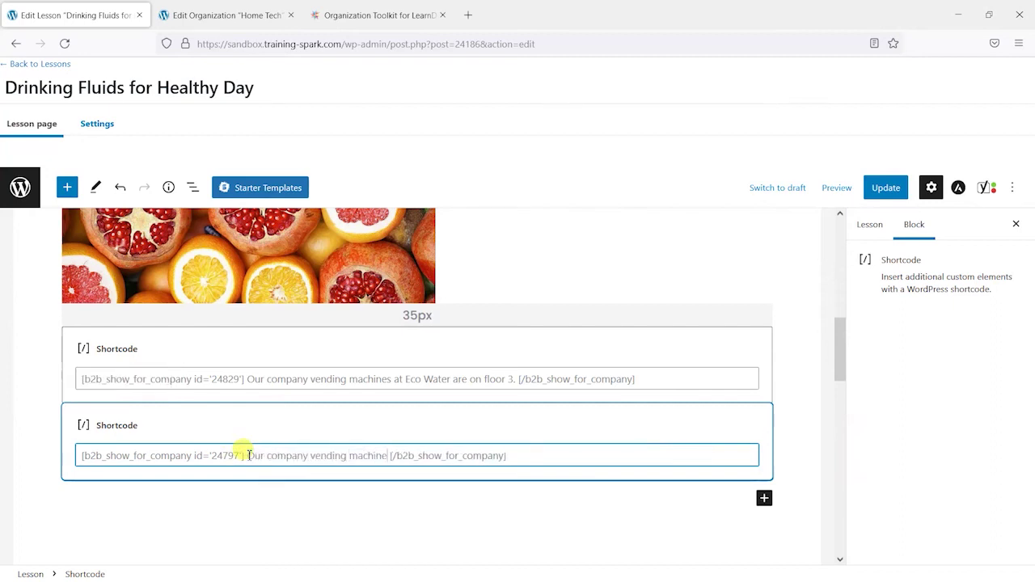
pyautogui.write('ome Tech are on')
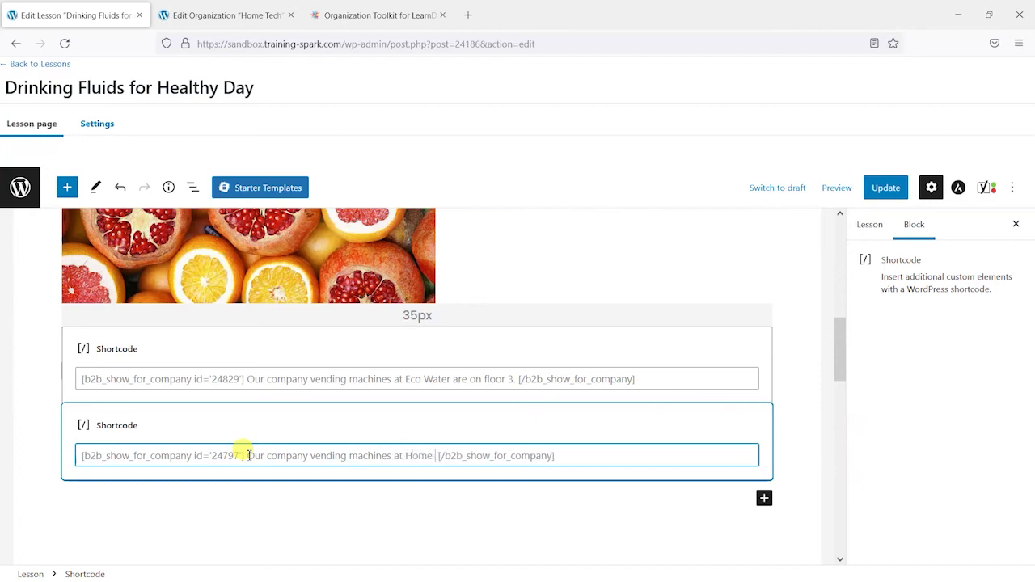
pyautogui.write(' flor')
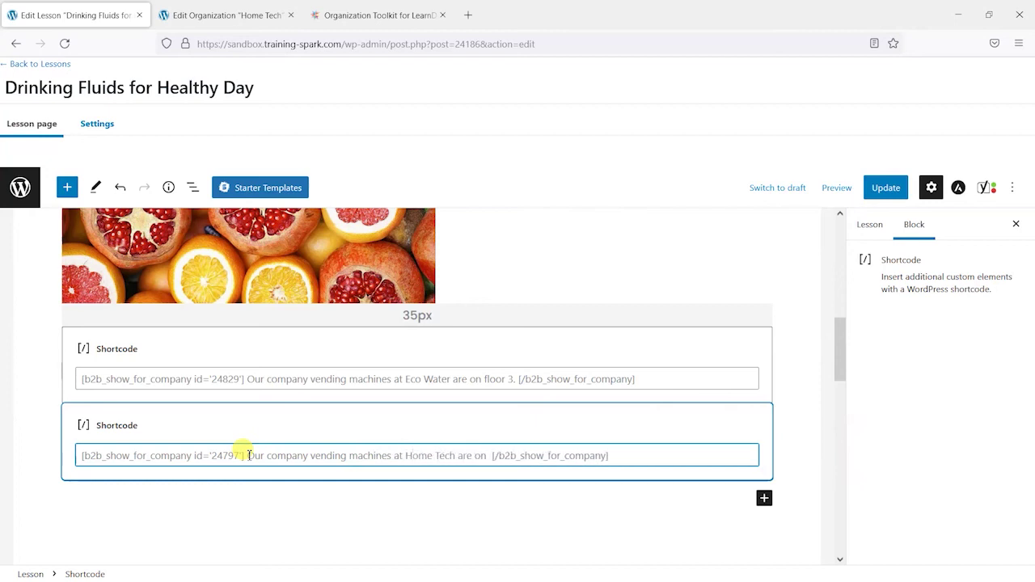
pyautogui.press('BackSpace')
pyautogui.write('ors 1 an')
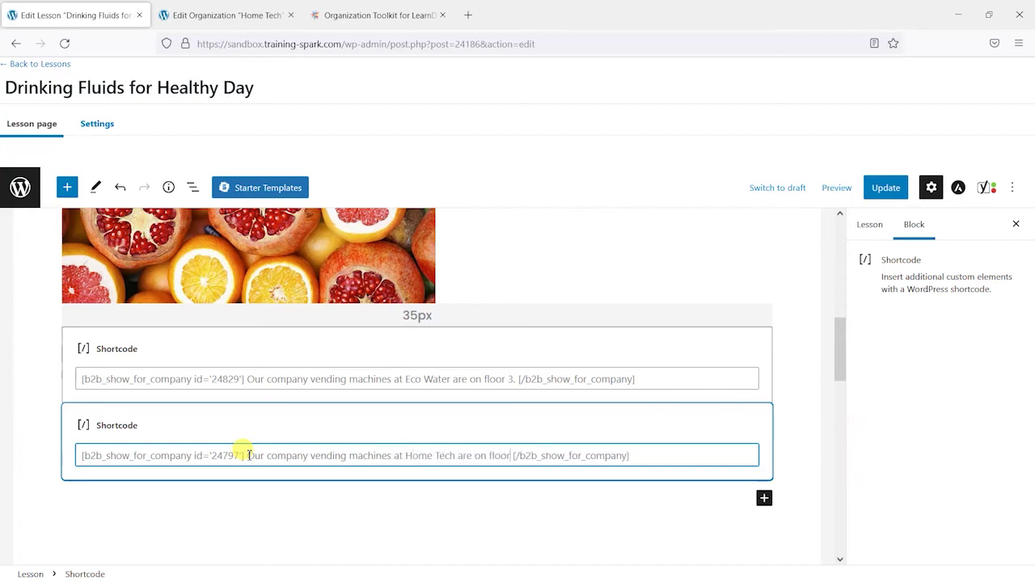
pyautogui.write('d 4.')
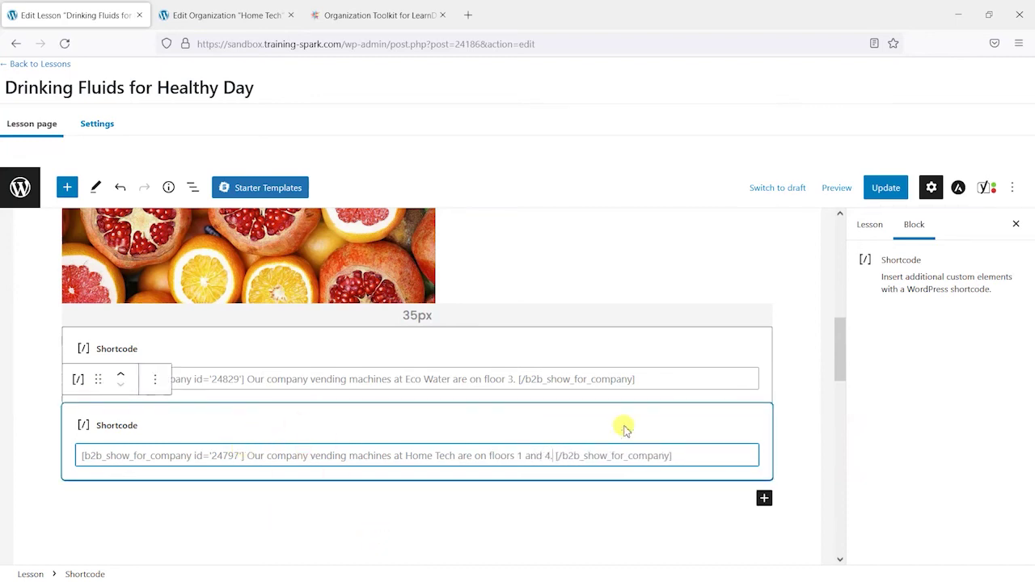
pyautogui.click(437, 473)
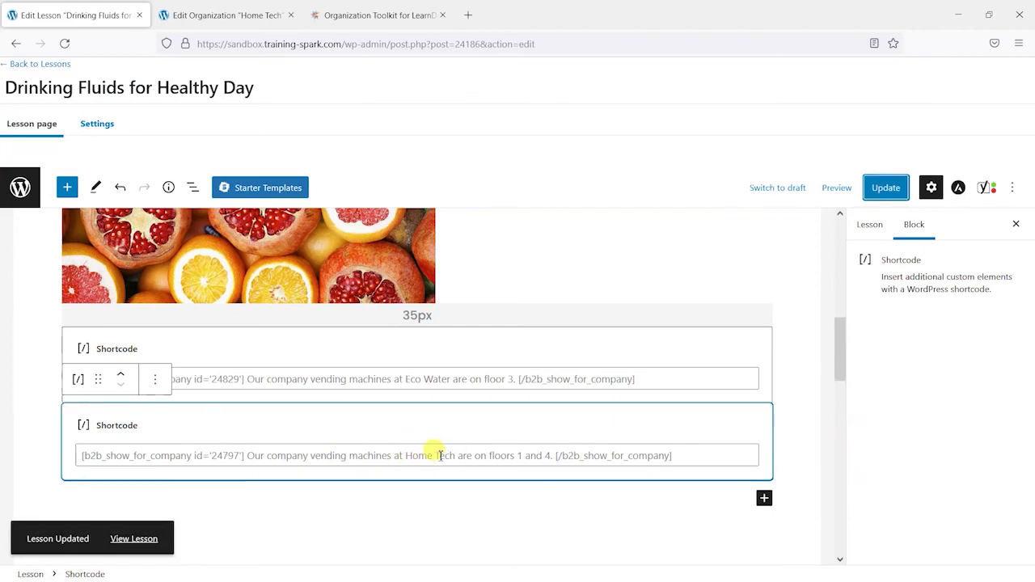
# Step: Switch to the Home Tech learner's browser window, reload the Drinking Fluids for Healthy Day lesson and check the content below the fruit image
pyautogui.hotkey('alt', 'Tab')
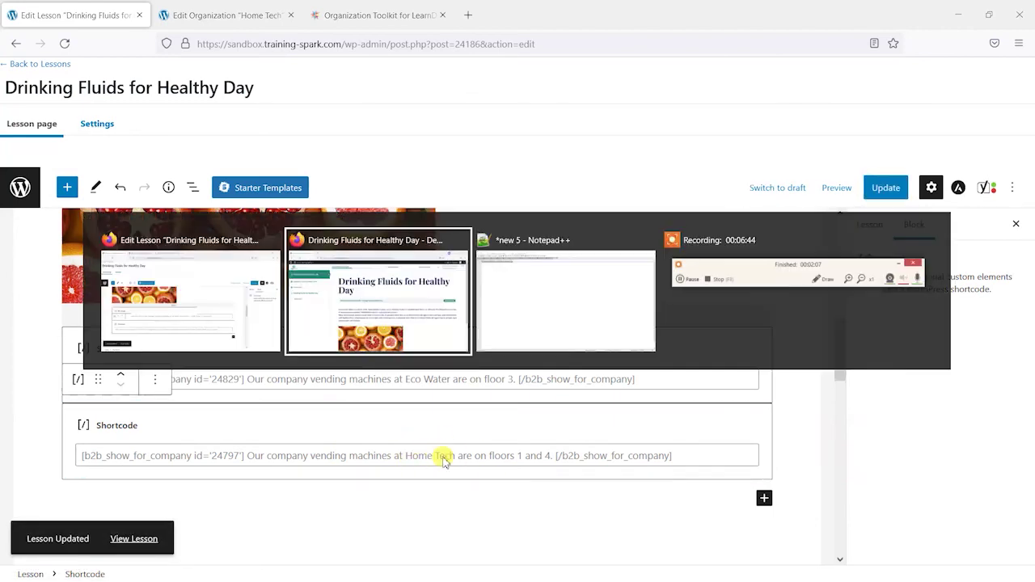
pyautogui.click(410, 300)
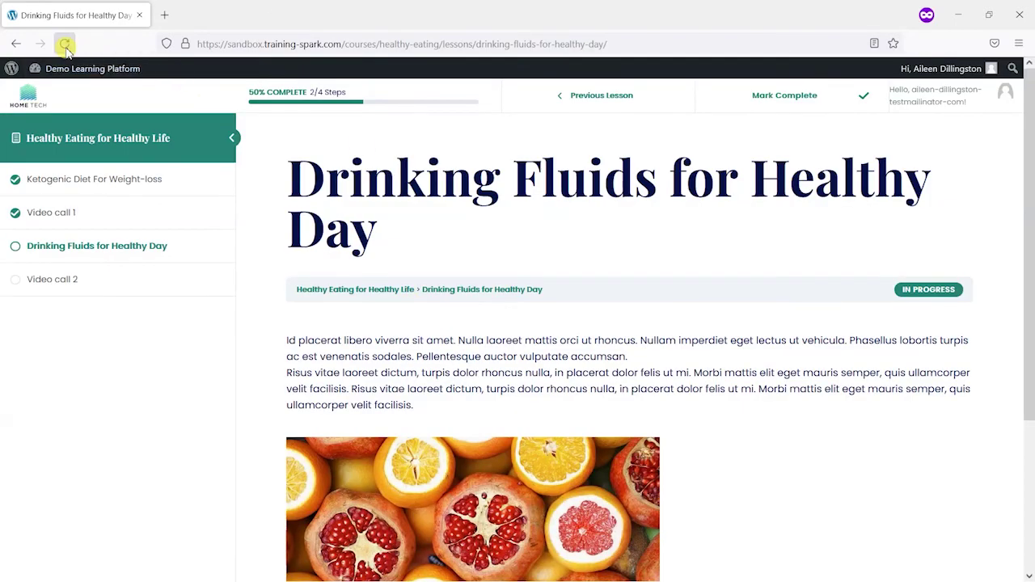
pyautogui.click(65, 43)
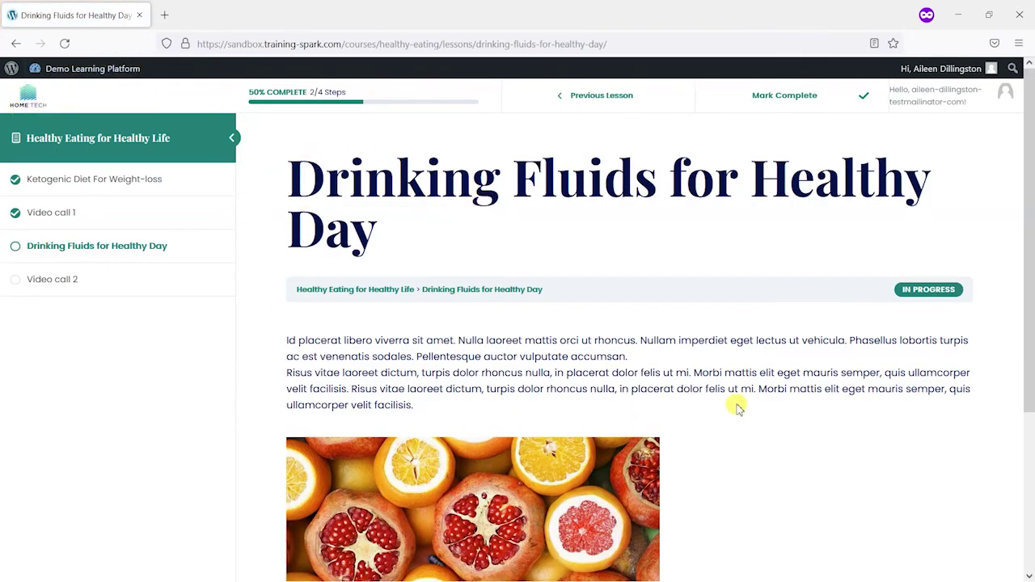
pyautogui.scroll(-3, 734, 411)
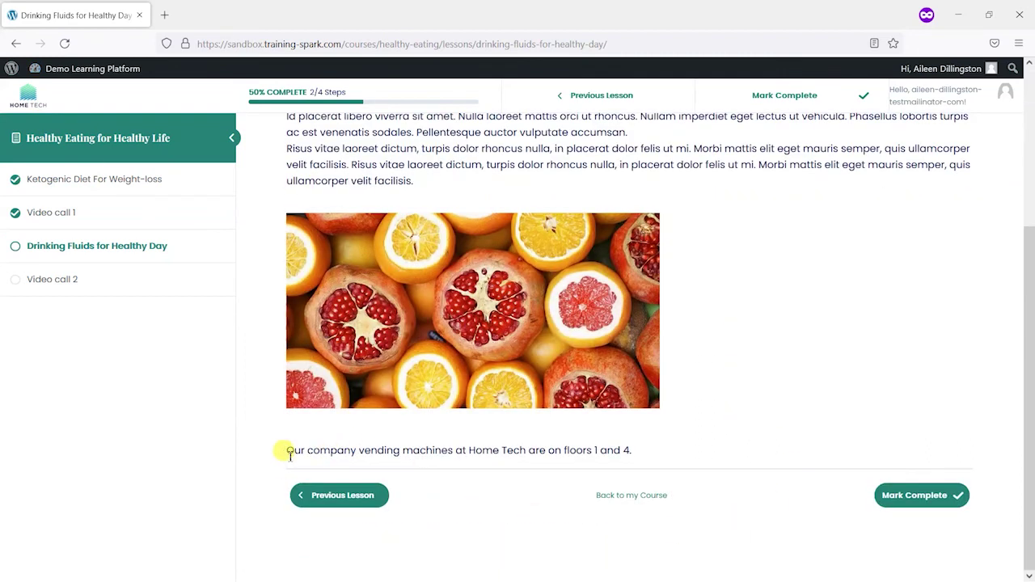
pyautogui.moveTo(285, 452); pyautogui.dragTo(687, 461)
pyautogui.click(688, 460)
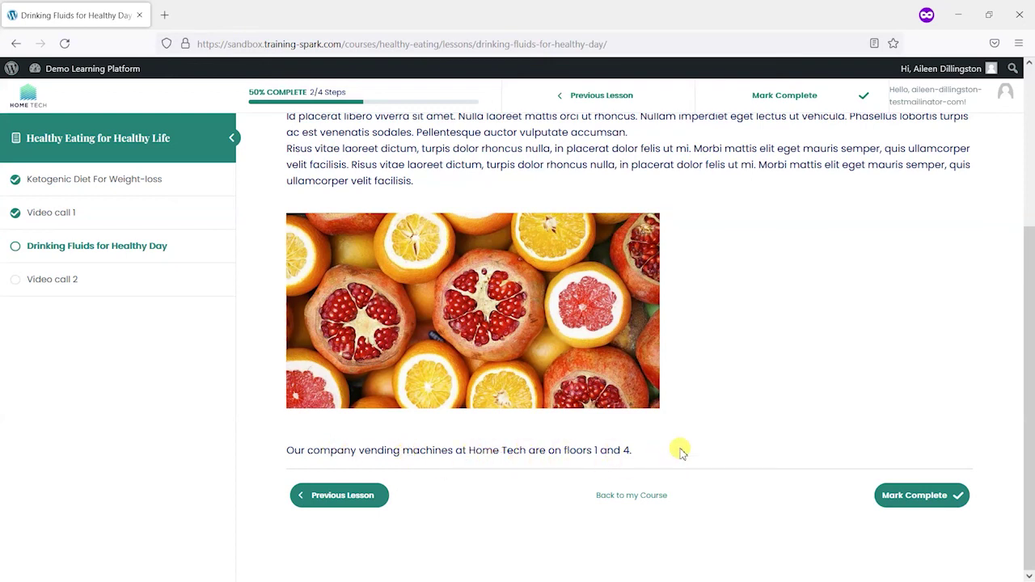
pyautogui.scroll(3, 681, 453)
pyautogui.scroll(-2, 682, 453)
pyautogui.scroll(1, 683, 457)
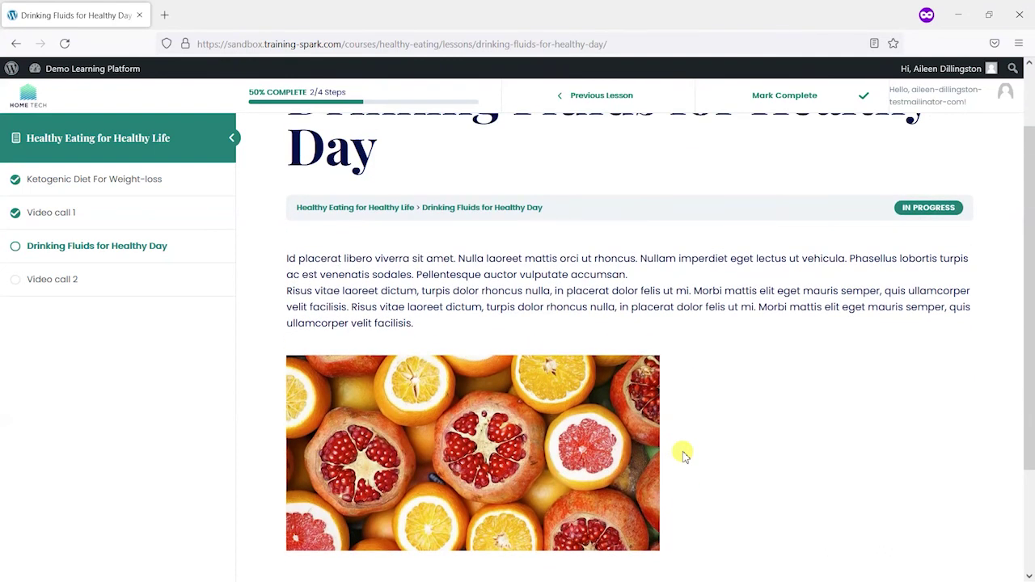
pyautogui.scroll(-3, 681, 455)
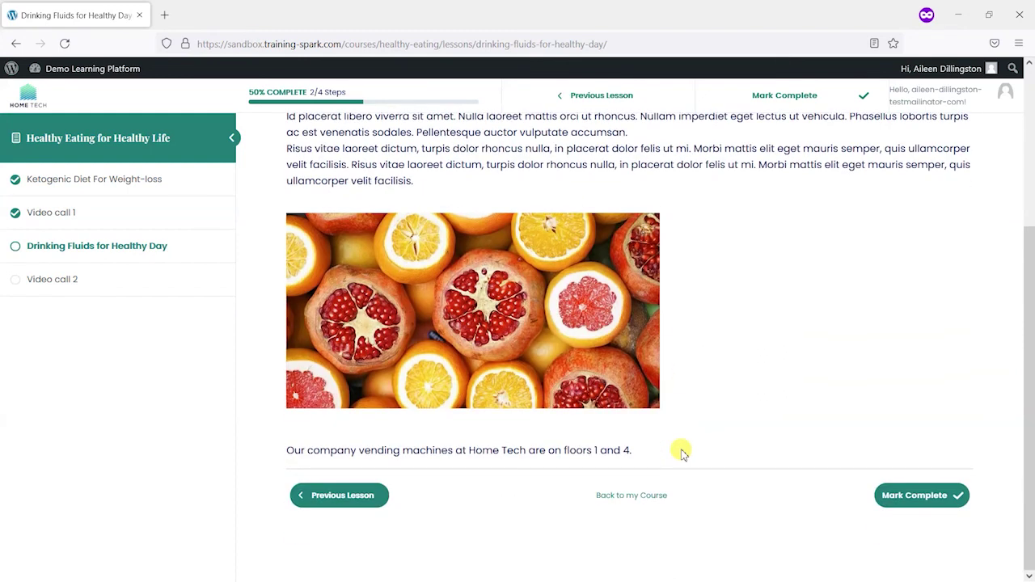